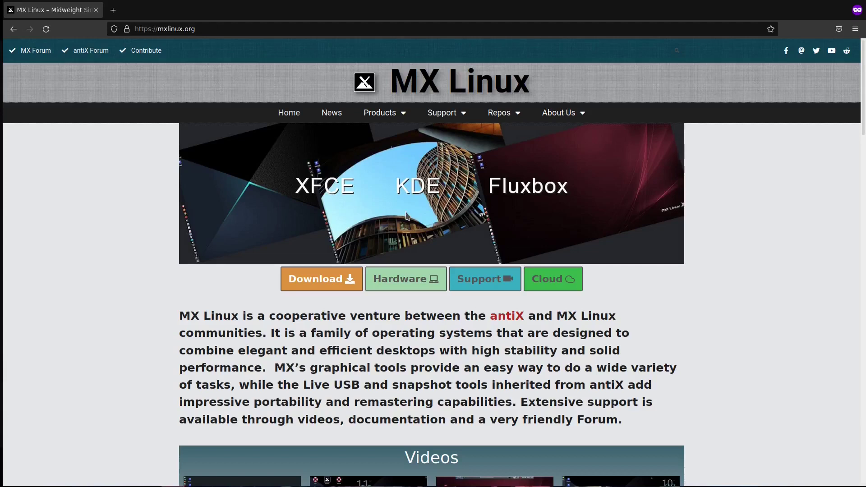
# Scroll the mxlinux.org homepage down to the Fluxbox section and back up.
pyautogui.scroll(-6, 408, 216)
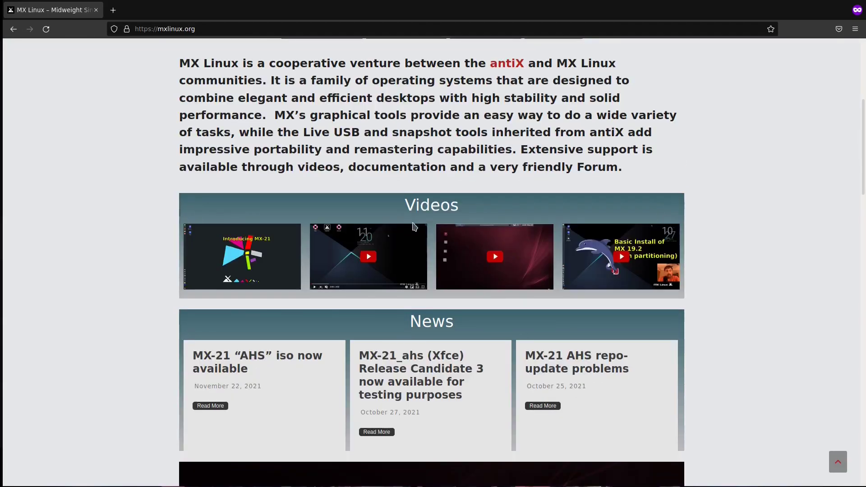
pyautogui.scroll(-10, 412, 225)
pyautogui.scroll(-5, 413, 225)
pyautogui.scroll(-4, 413, 225)
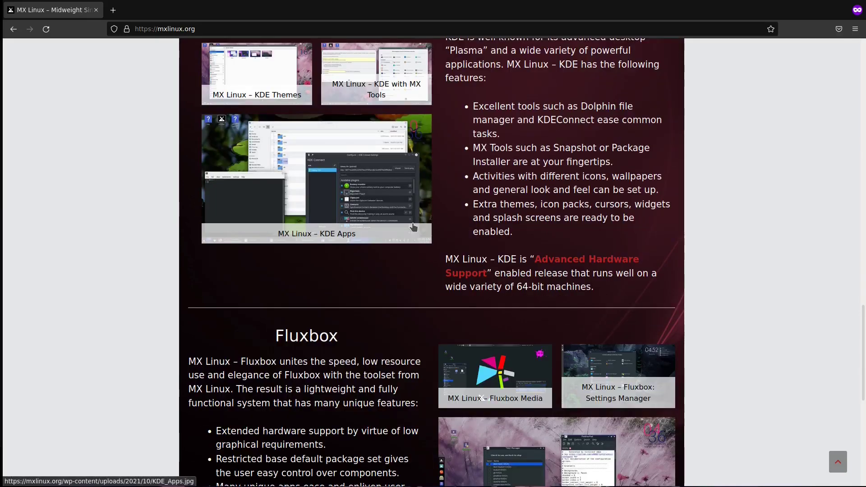
pyautogui.scroll(-2, 413, 225)
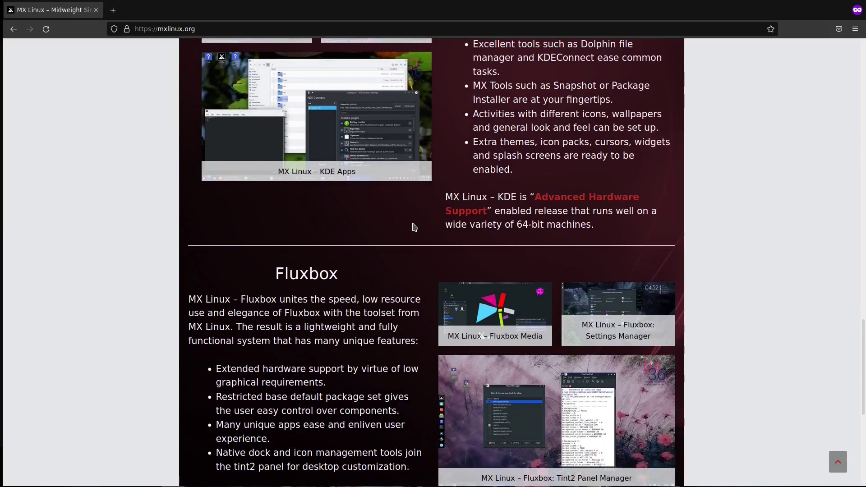
pyautogui.scroll(10, 414, 227)
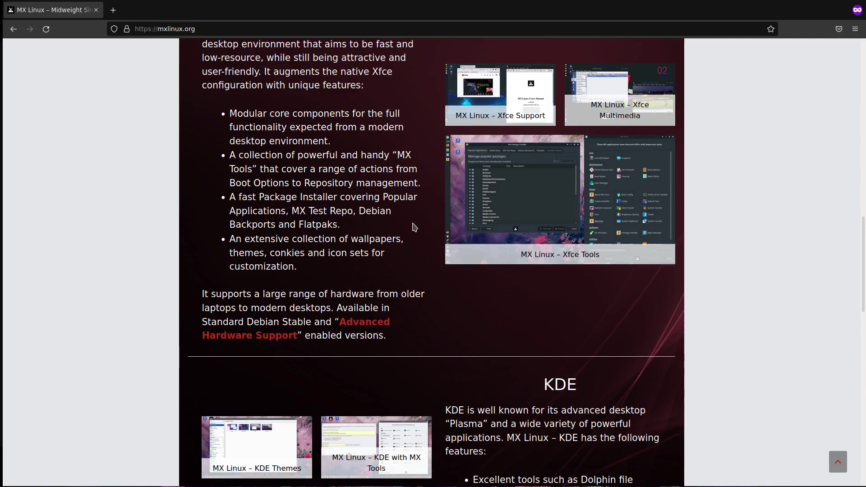
pyautogui.scroll(15, 414, 227)
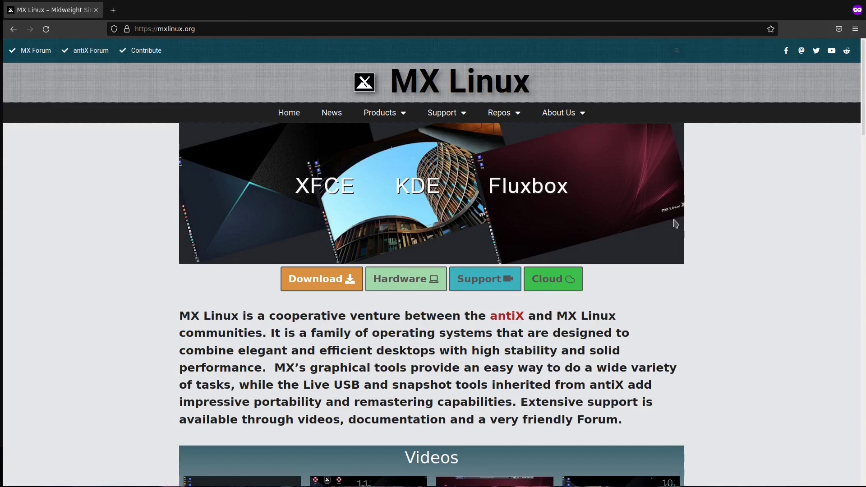
# Scroll down the homepage again, then start a new virtual machine in VirtualBox.
pyautogui.scroll(-4, 675, 223)
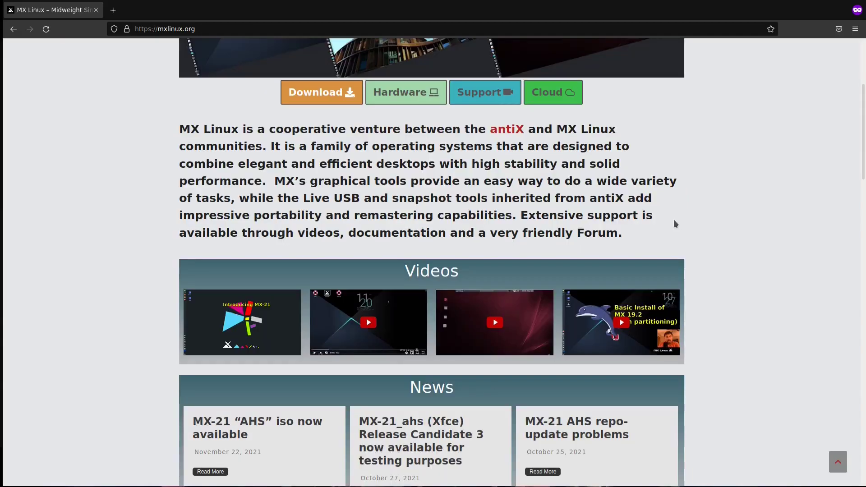
pyautogui.scroll(-8, 675, 224)
pyautogui.scroll(-5, 675, 223)
pyautogui.scroll(-12, 675, 224)
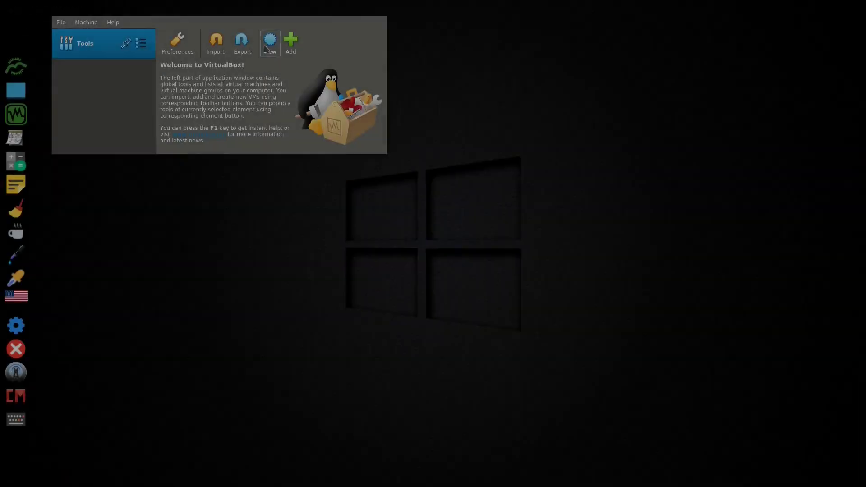
pyautogui.click(269, 43)
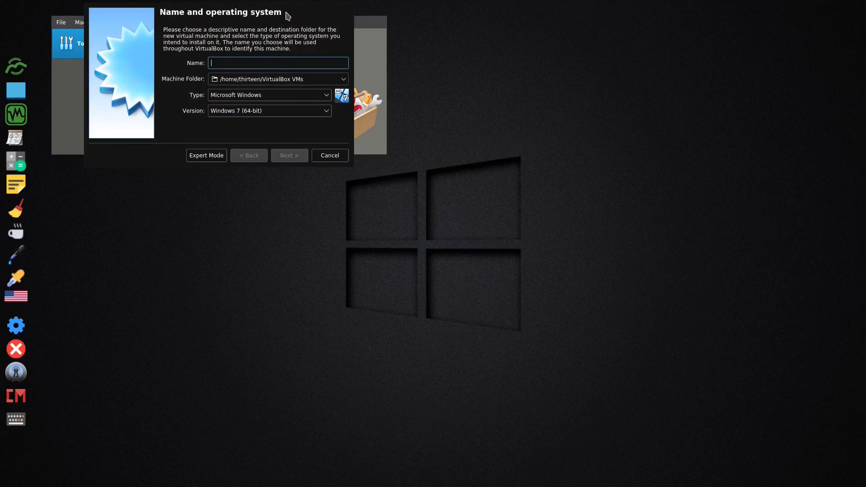
# Name the new machine mxflux with type Linux and version Debian (64-bit).
pyautogui.moveTo(286, 15); pyautogui.dragTo(473, 232)
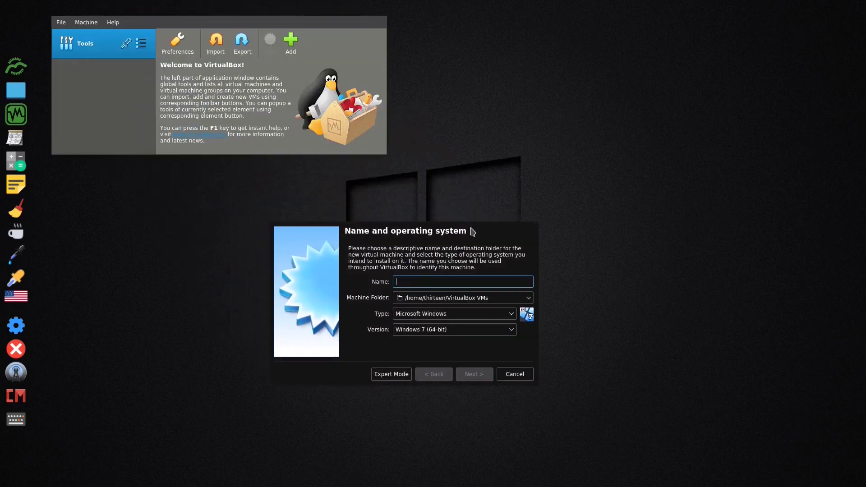
pyautogui.write('mxflux')
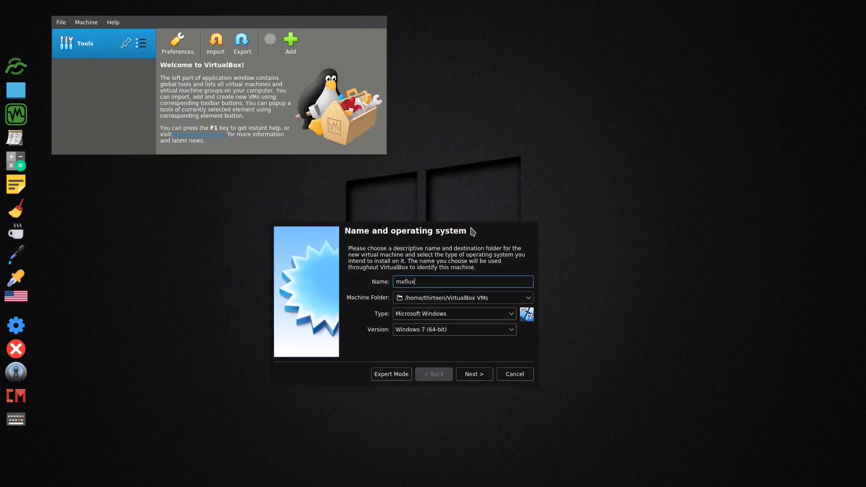
pyautogui.click(455, 314)
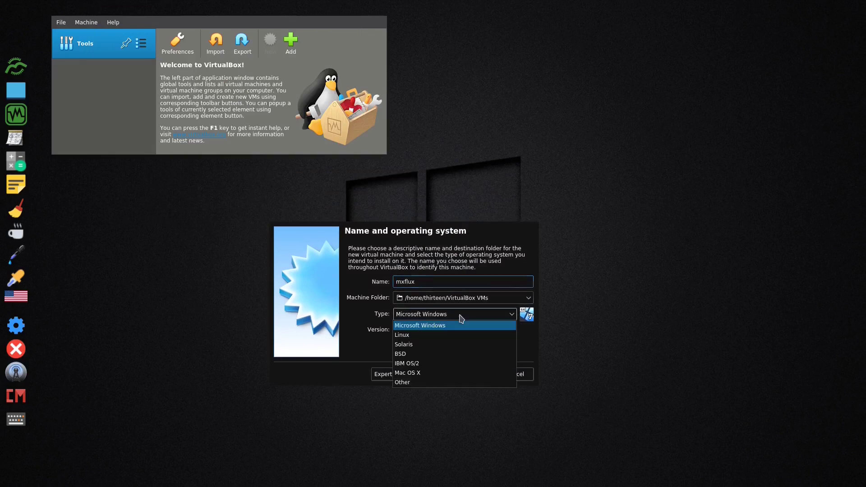
pyautogui.click(448, 334)
pyautogui.click(447, 334)
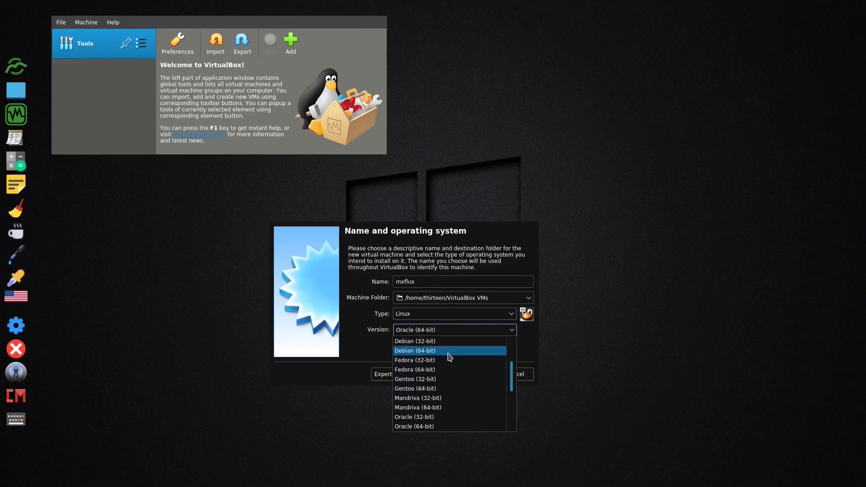
pyautogui.click(449, 350)
# Raise memory to 1603 MB and create an 8.00 GB VDI hard disk to finish the machine.
pyautogui.click(469, 375)
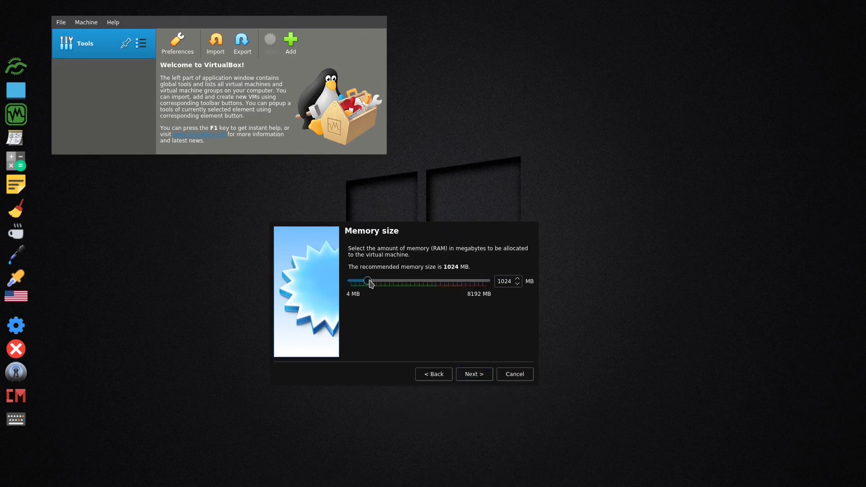
pyautogui.moveTo(371, 283); pyautogui.dragTo(381, 288)
pyautogui.click(472, 375)
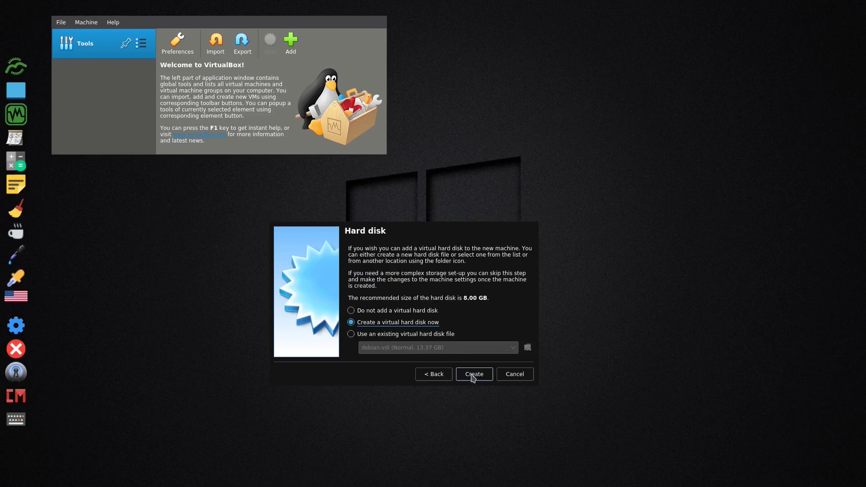
pyautogui.click(472, 375)
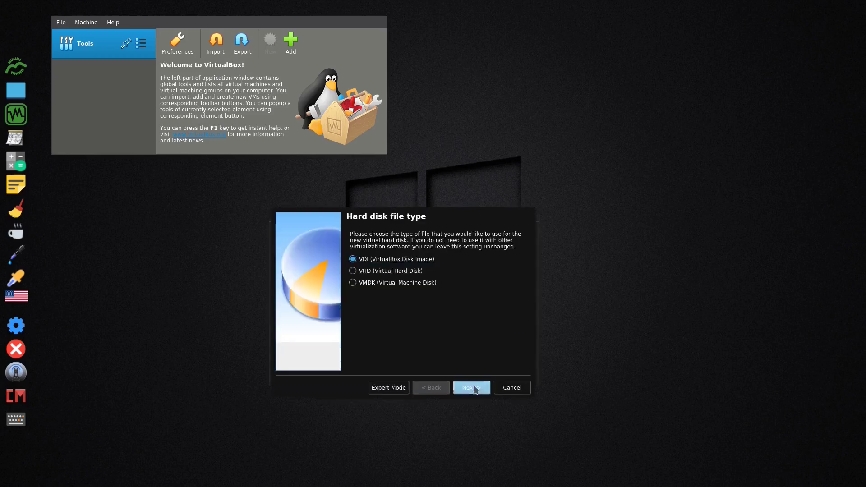
pyautogui.click(473, 389)
pyautogui.click(473, 389)
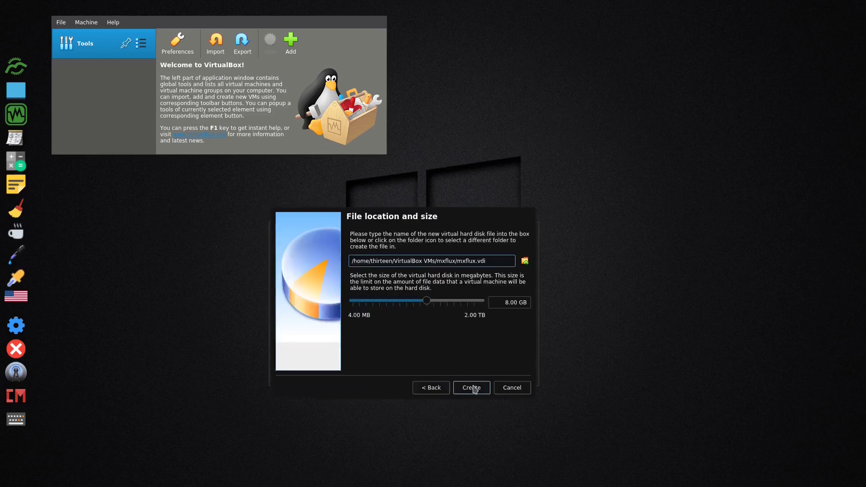
pyautogui.click(471, 388)
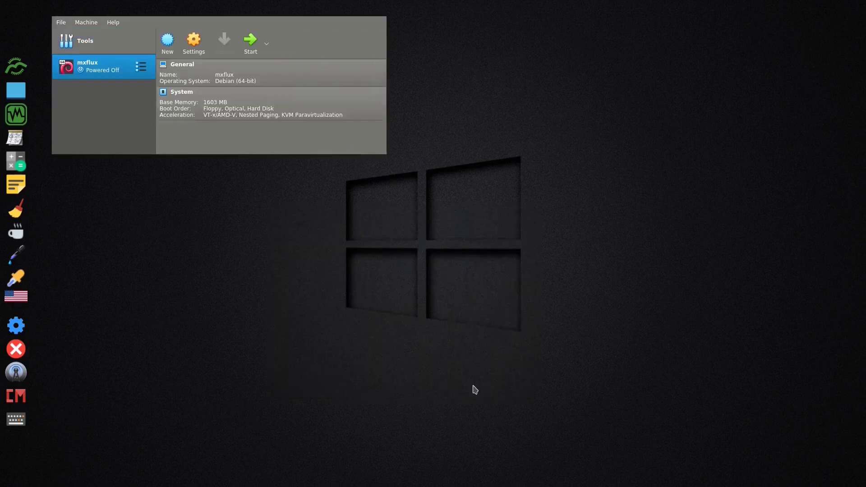
# Boot mxflux from MX-21_fluxbox_x64.iso as the startup disk and move the VM window lower.
pyautogui.click(255, 44)
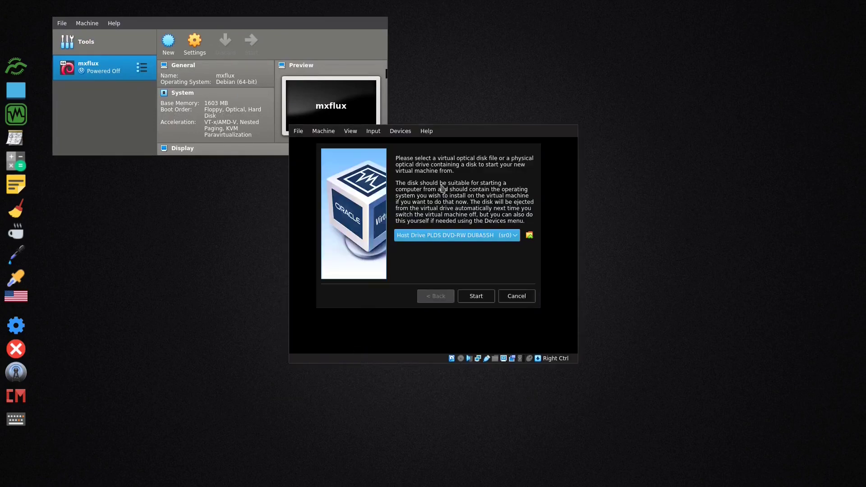
pyautogui.click(529, 235)
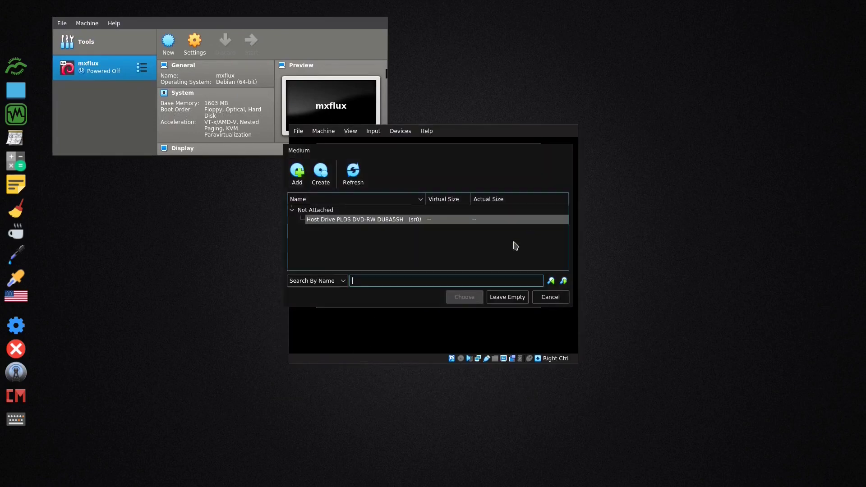
pyautogui.click(300, 180)
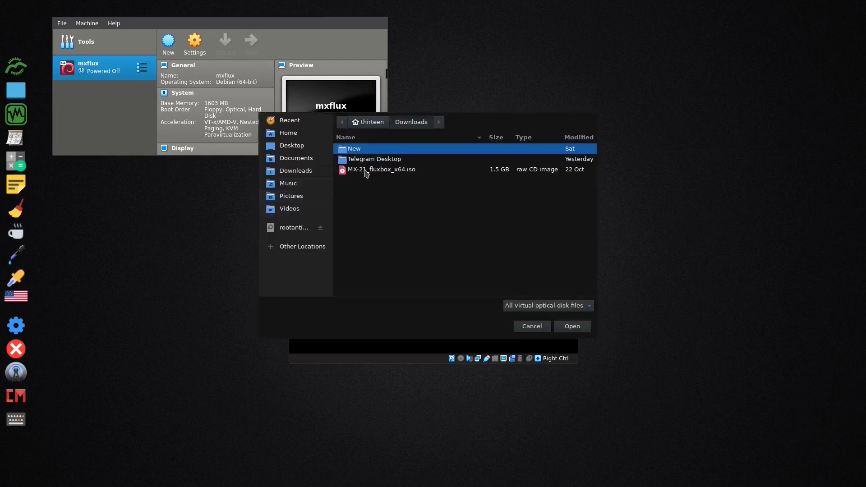
pyautogui.click(367, 172)
pyautogui.click(569, 327)
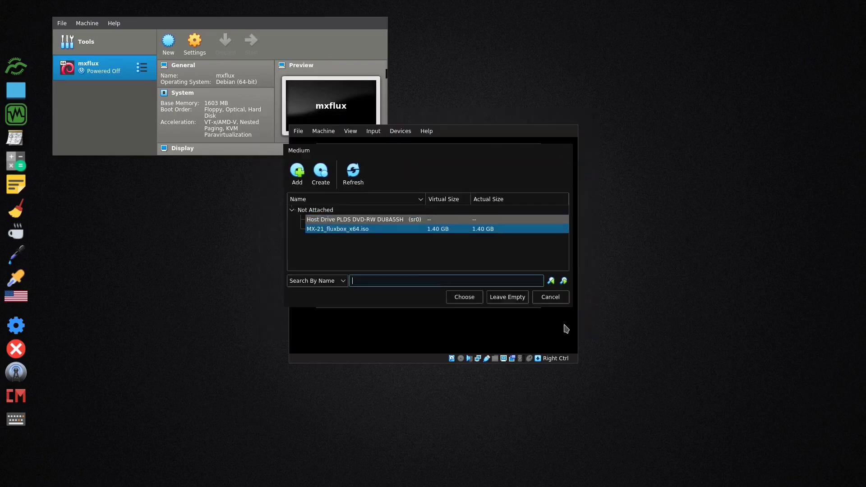
pyautogui.click(465, 298)
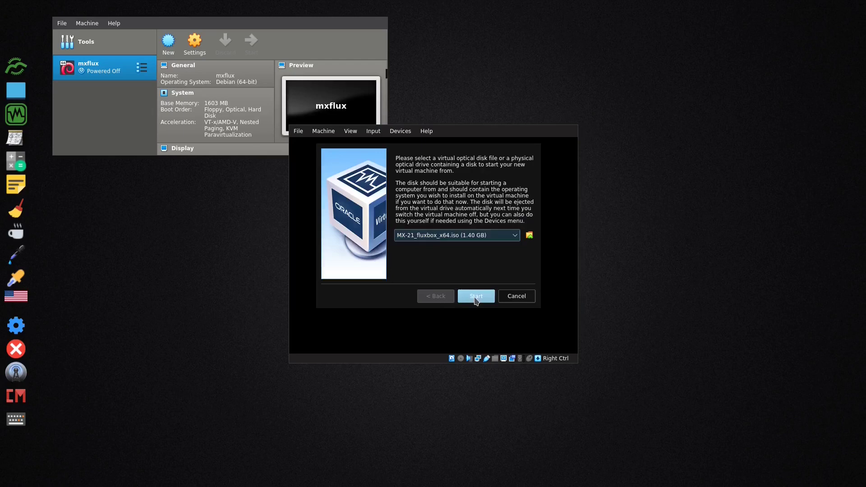
pyautogui.click(475, 300)
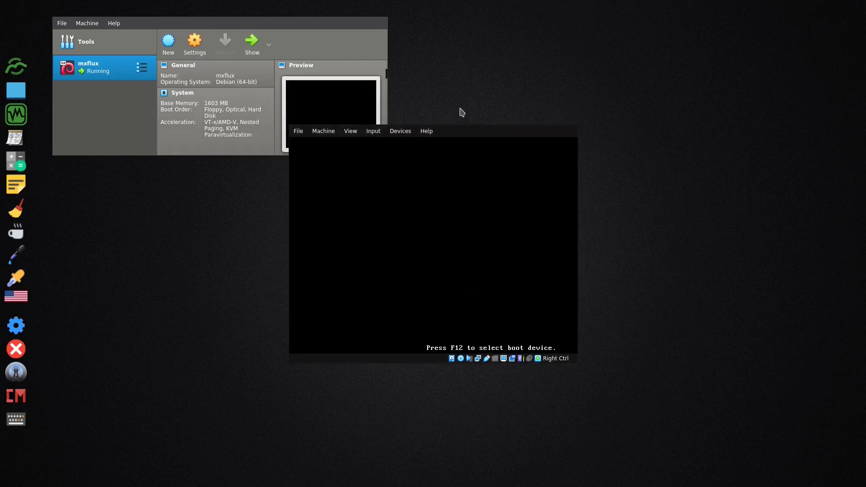
pyautogui.moveTo(458, 132); pyautogui.dragTo(466, 192)
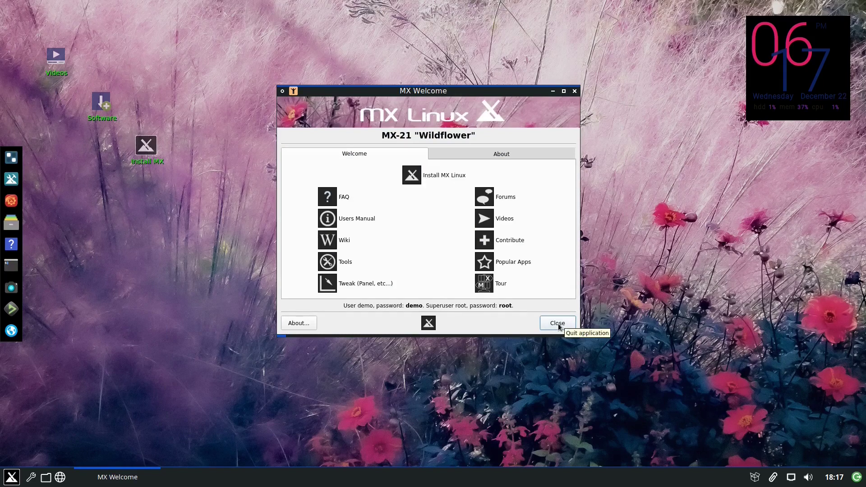
# Close MX Welcome, accept the terms, and choose a regular install on the entire disk.
pyautogui.click(558, 323)
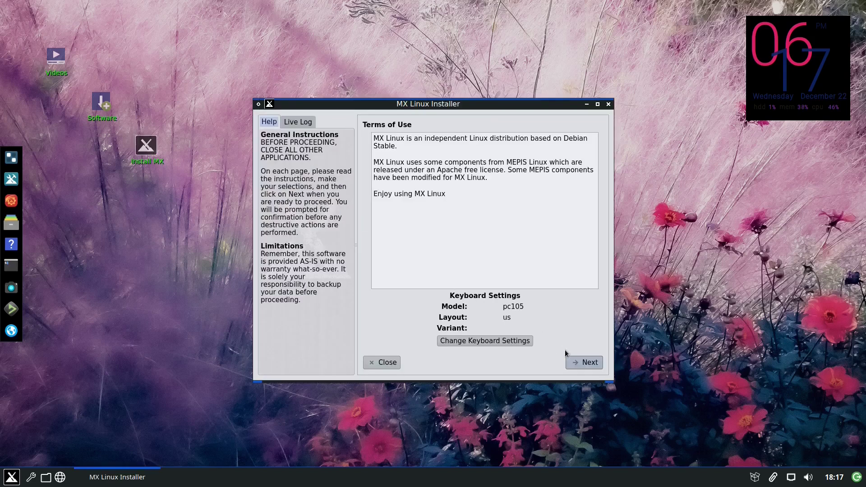
pyautogui.click(584, 361)
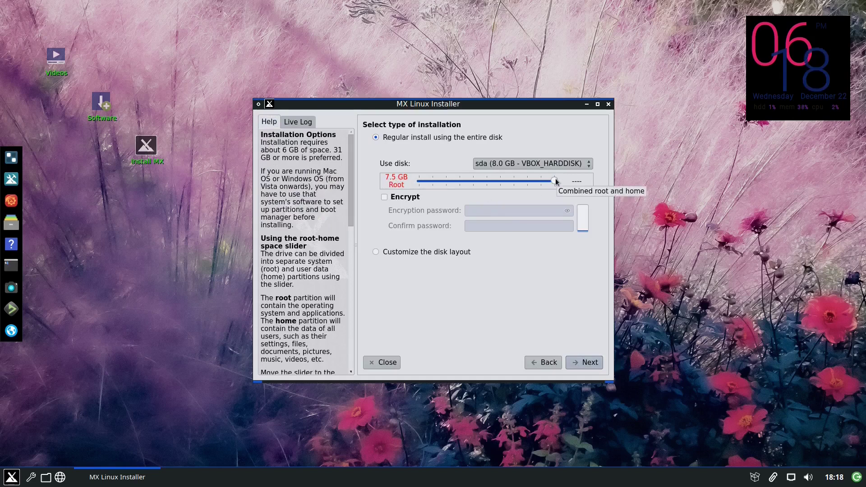
pyautogui.click(587, 362)
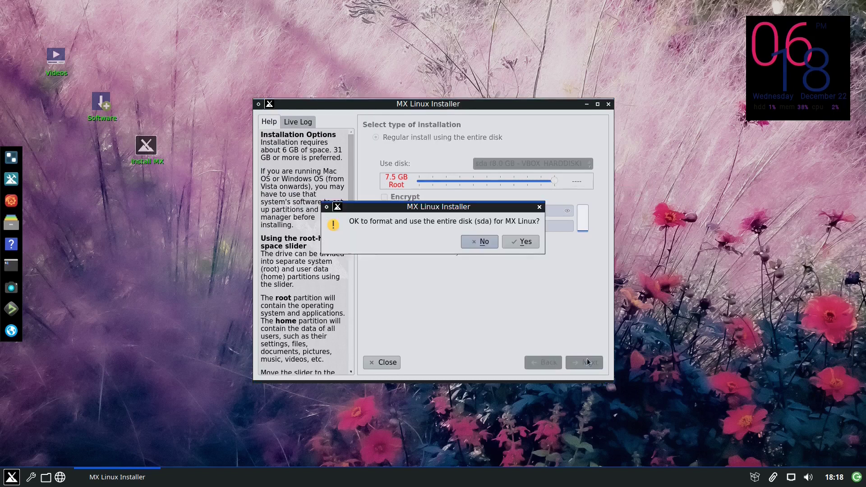
# Confirm formatting the disk and accept default boot, network name, locale and clock settings.
pyautogui.click(526, 240)
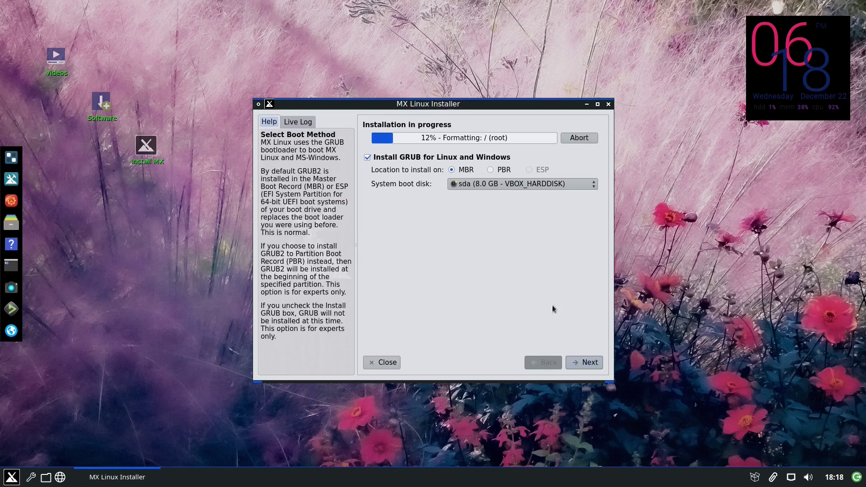
pyautogui.click(584, 365)
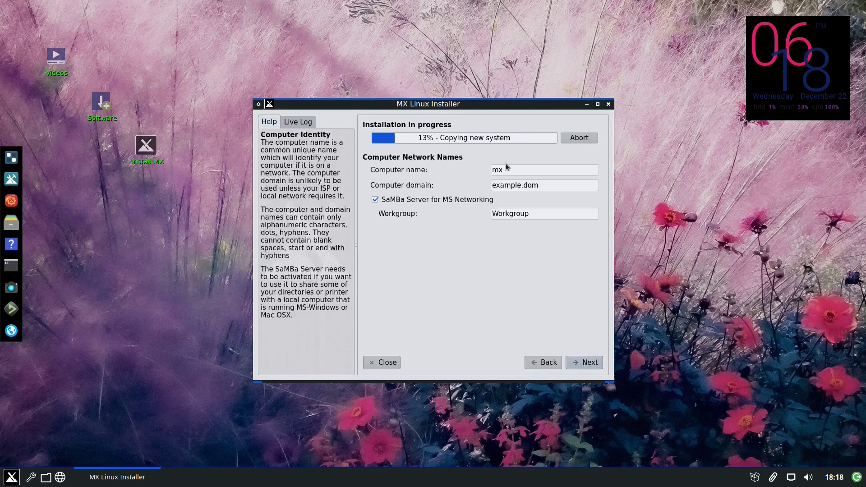
pyautogui.click(506, 170)
pyautogui.click(585, 365)
pyautogui.click(587, 367)
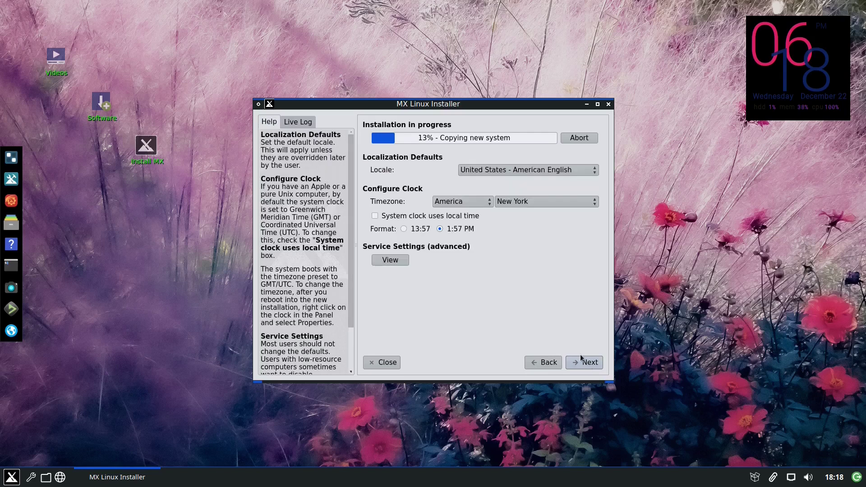
pyautogui.click(581, 364)
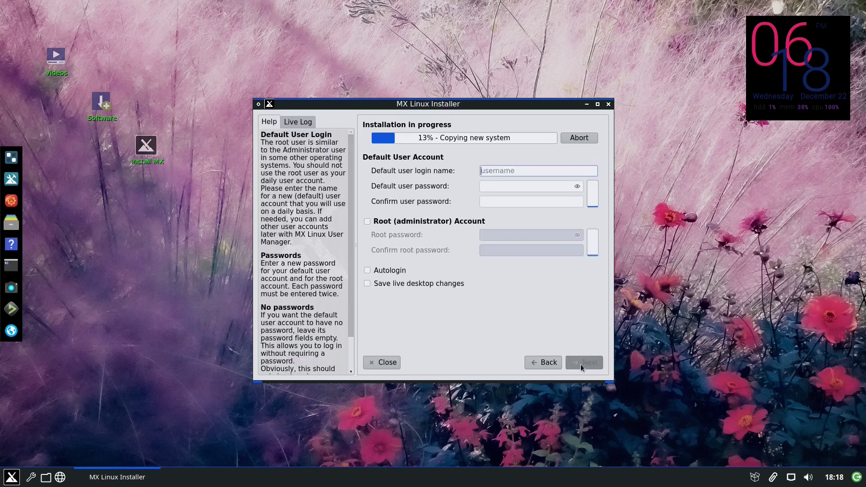
# Create the user account mxflux, entering the password twice, and continue.
pyautogui.write('mxflux')
pyautogui.press('Tab')
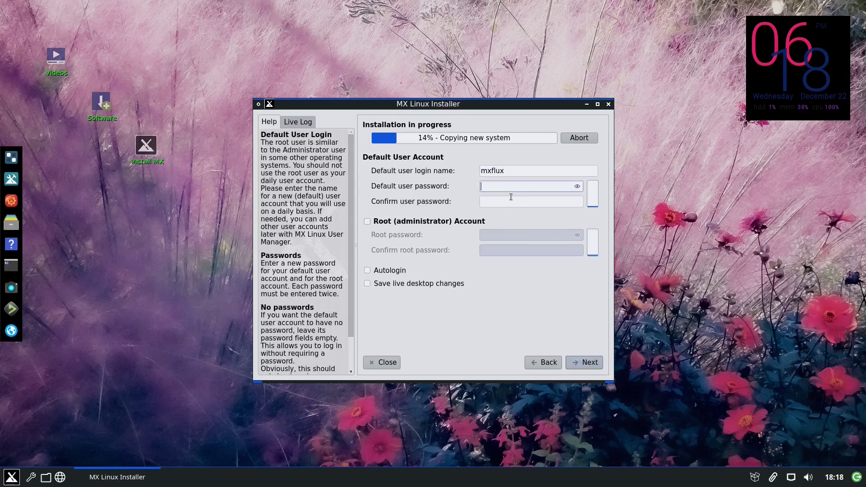
pyautogui.write('•')
pyautogui.press('Tab')
pyautogui.write('•')
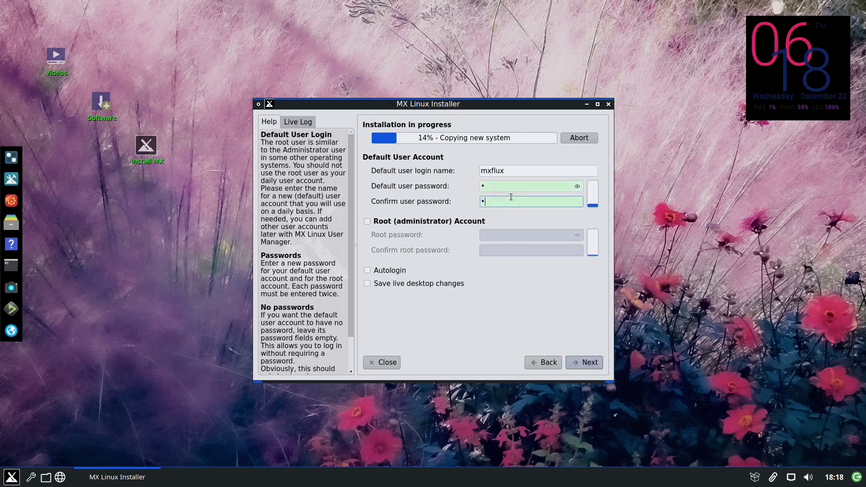
pyautogui.click(589, 367)
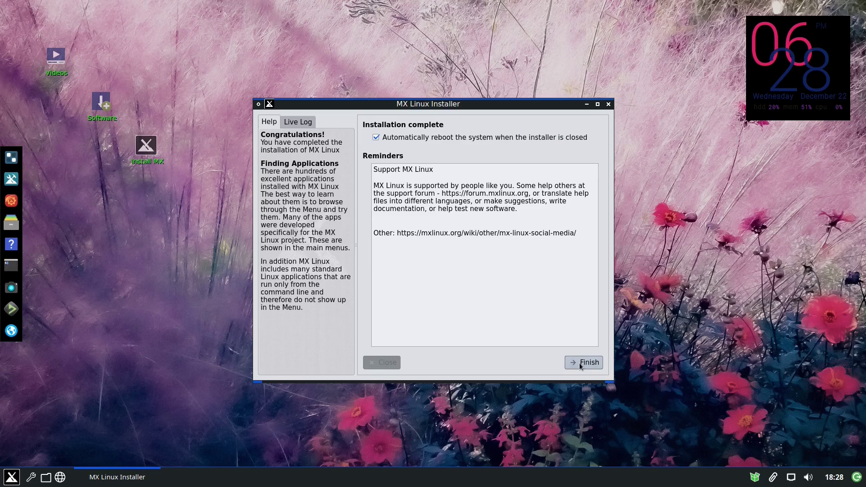
# Finish the installer so the VM reboots into the installed Fluxbox desktop.
pyautogui.click(580, 363)
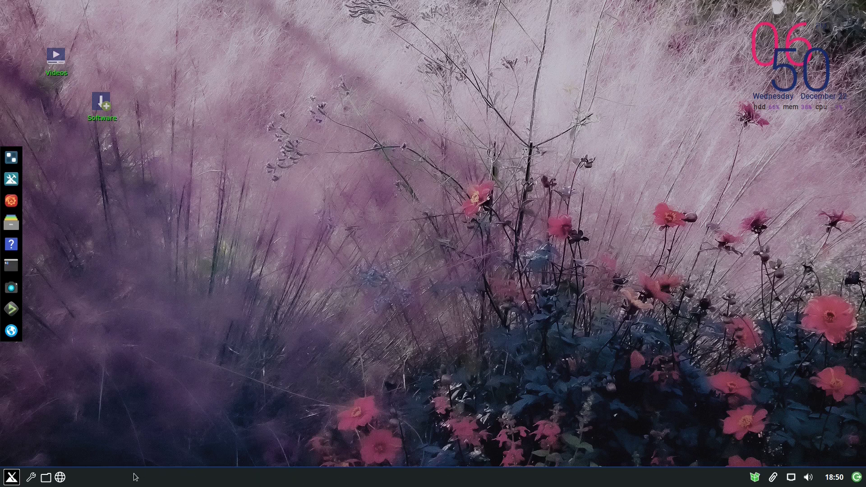
pyautogui.click(12, 477)
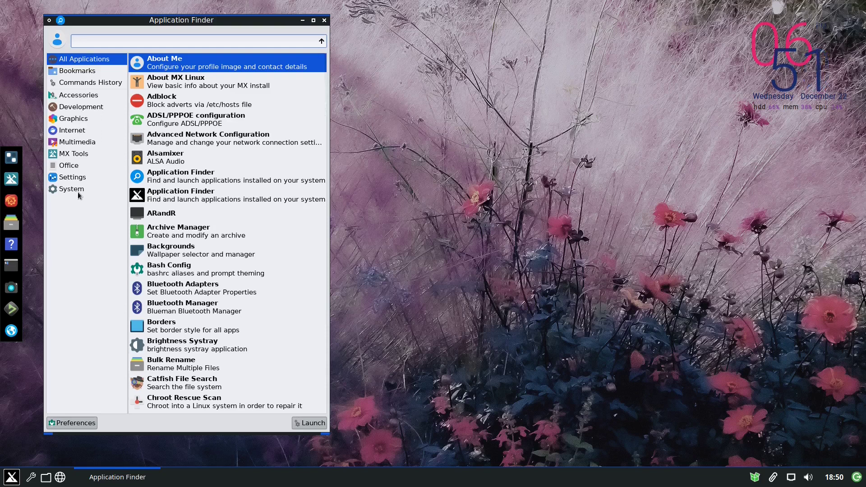
pyautogui.rightClick(482, 188)
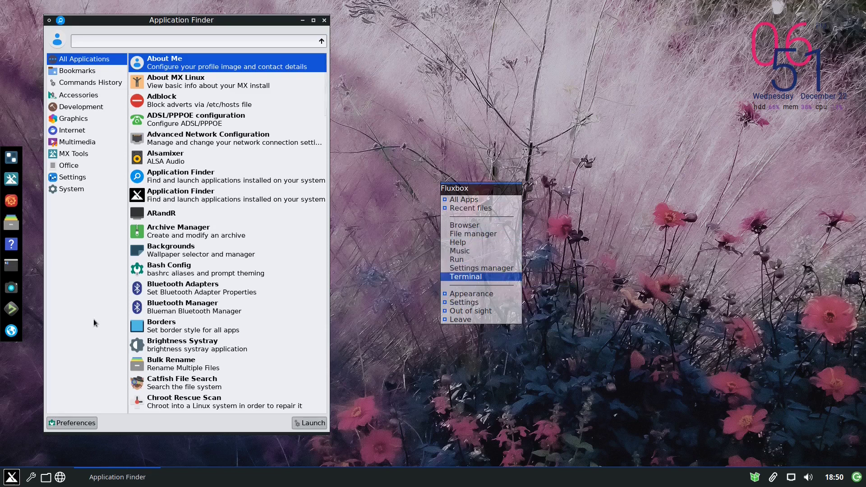
pyautogui.click(324, 21)
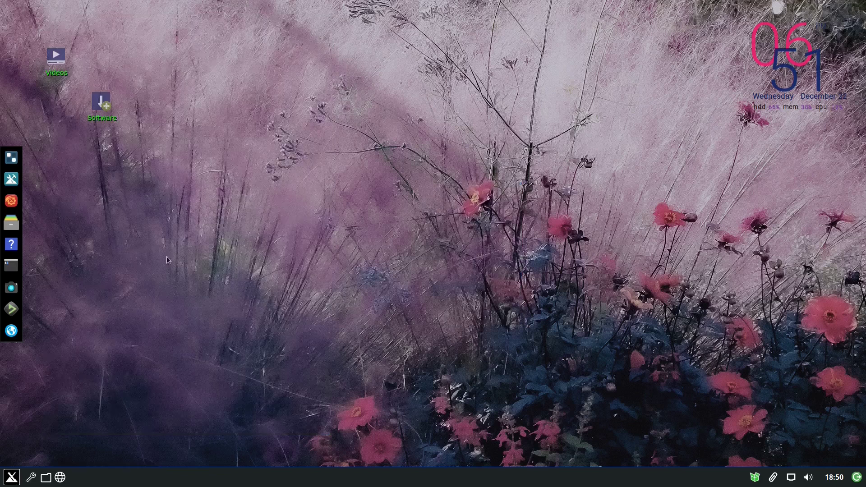
# Open Settings manager from the taskbar wrench and scroll through its Fluxbox settings list.
pyautogui.click(32, 477)
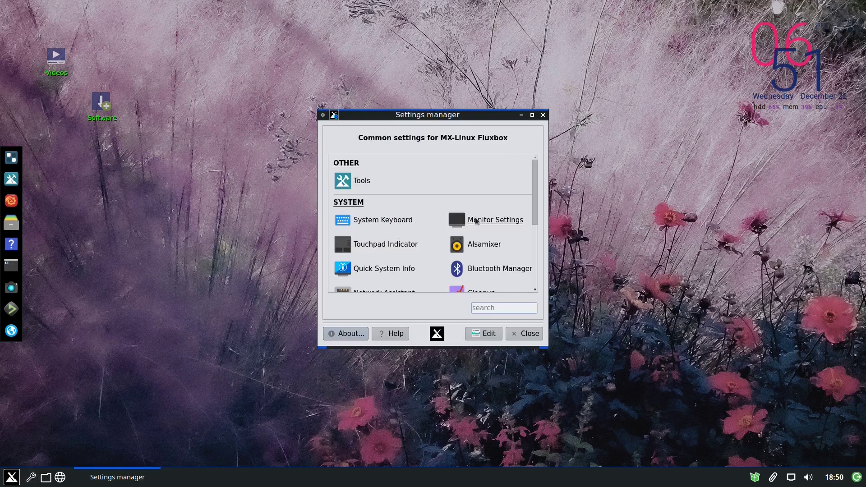
pyautogui.scroll(-3, 491, 233)
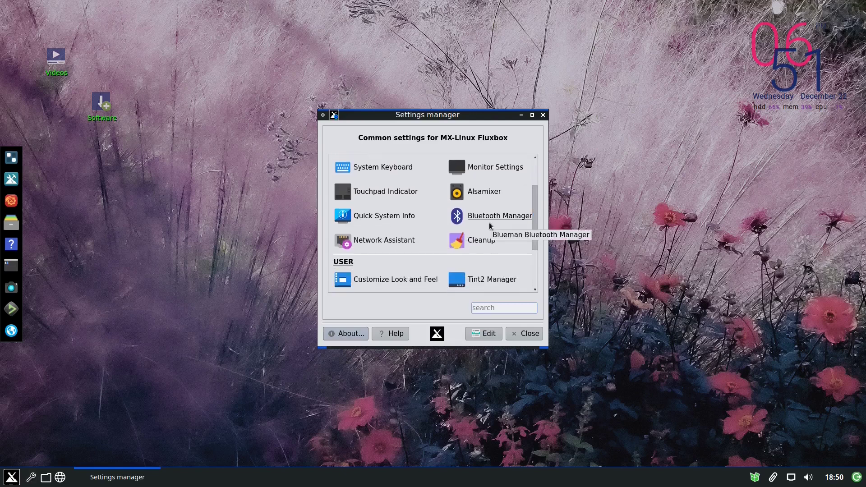
pyautogui.scroll(-3, 487, 230)
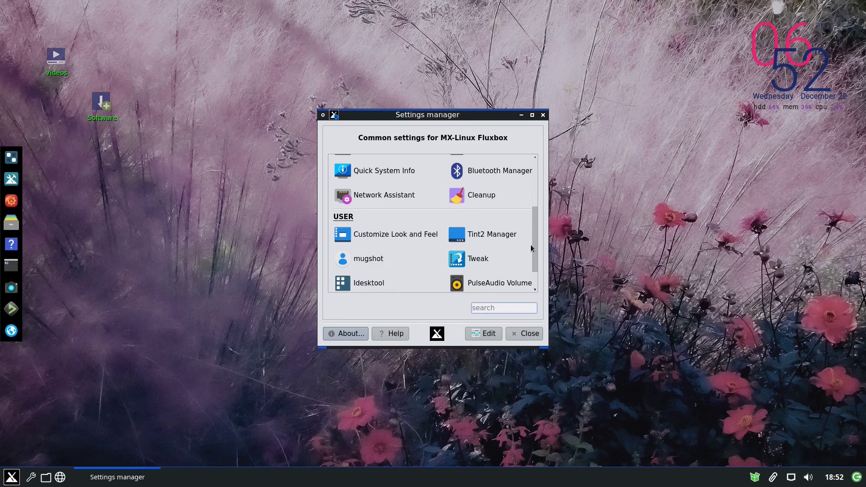
pyautogui.scroll(-1, 533, 249)
pyautogui.scroll(-1, 534, 246)
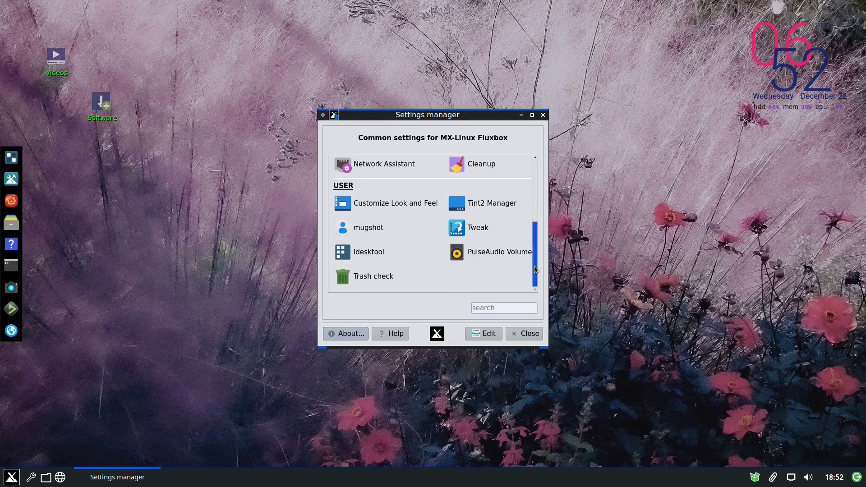
pyautogui.scroll(3, 541, 226)
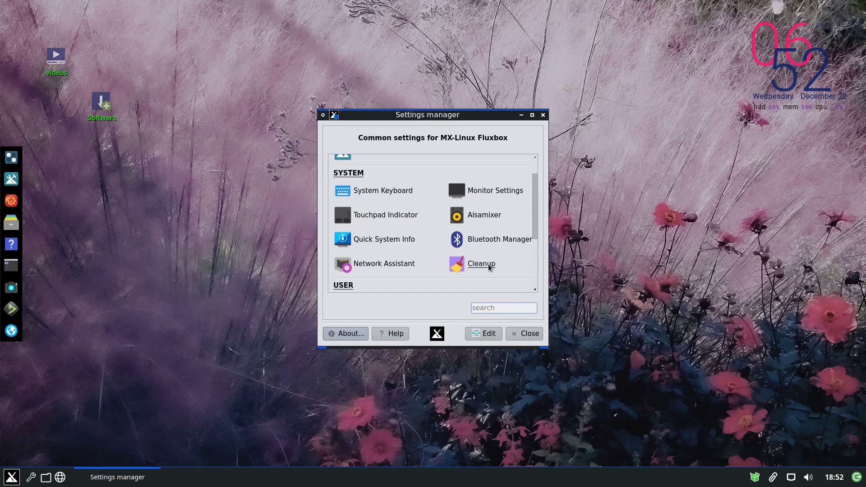
pyautogui.scroll(2, 512, 265)
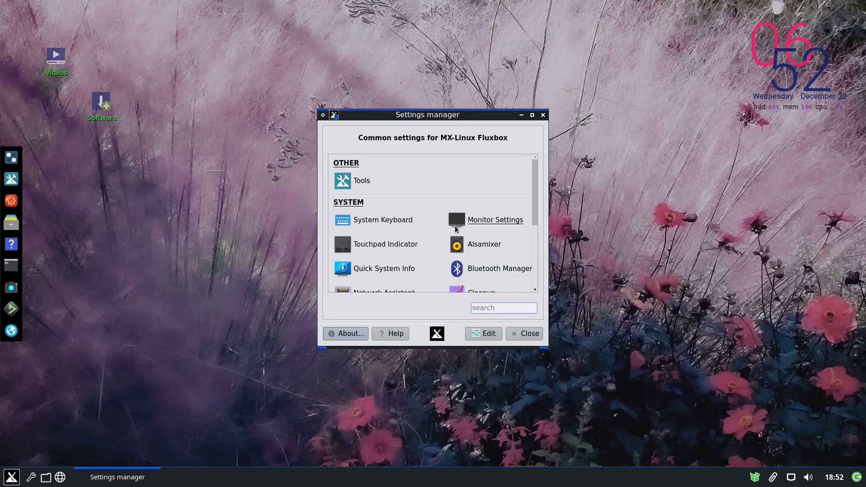
# Launch MX Tools from the Tools entry under OTHER in Settings manager.
pyautogui.click(361, 183)
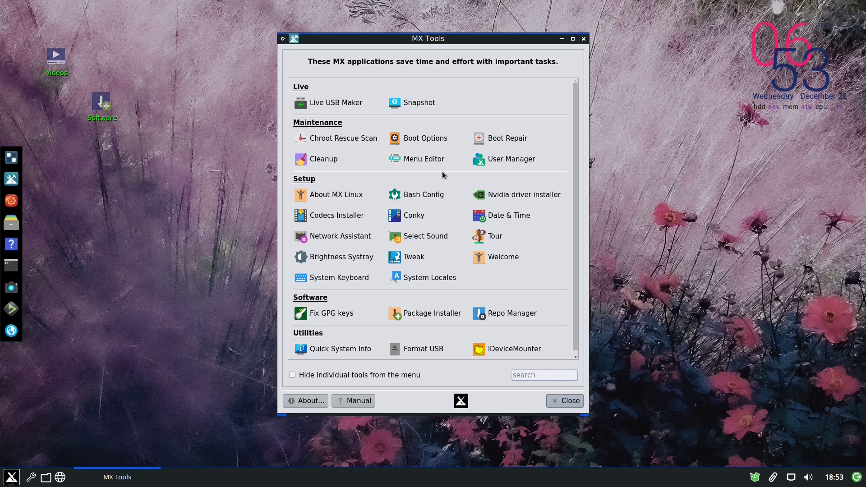
# Review the shell aliases in Bash Config, close it without changes, then close MX Tools.
pyautogui.click(434, 194)
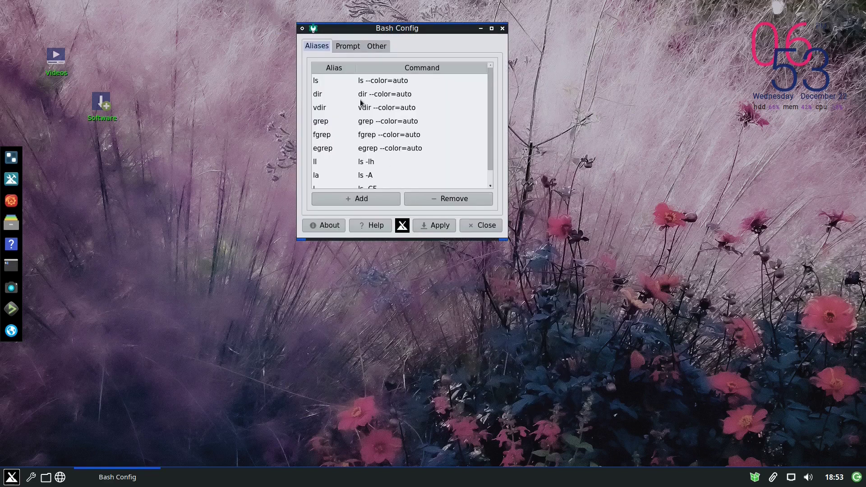
pyautogui.scroll(-1, 361, 104)
pyautogui.scroll(1, 362, 105)
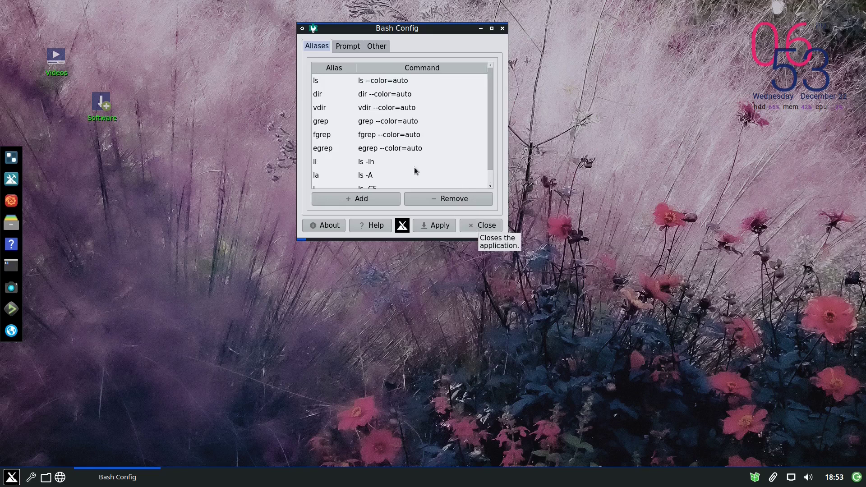
pyautogui.click(487, 225)
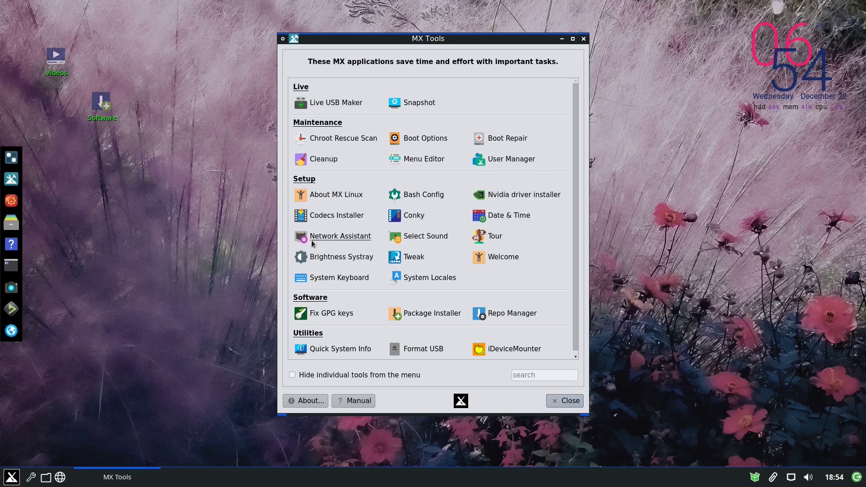
pyautogui.scroll(-1, 554, 281)
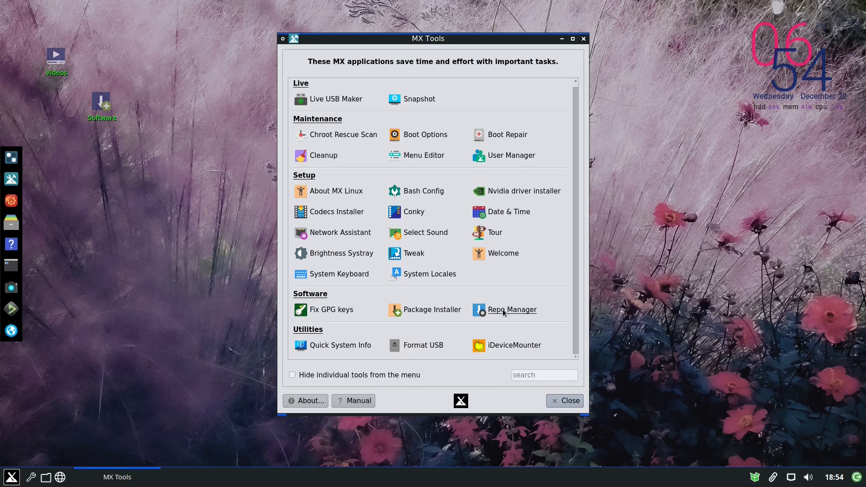
pyautogui.click(565, 402)
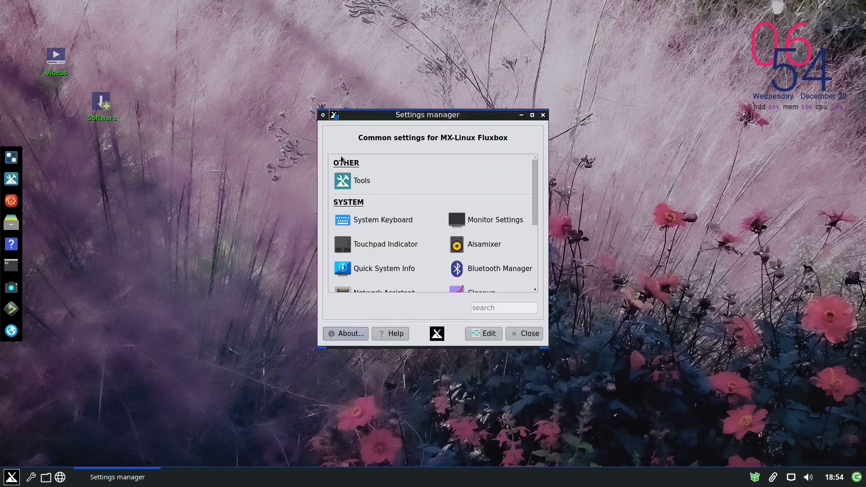
# Close Settings manager, show hidden home files in Thunar, and open .fluxbox to select keys.
pyautogui.click(521, 335)
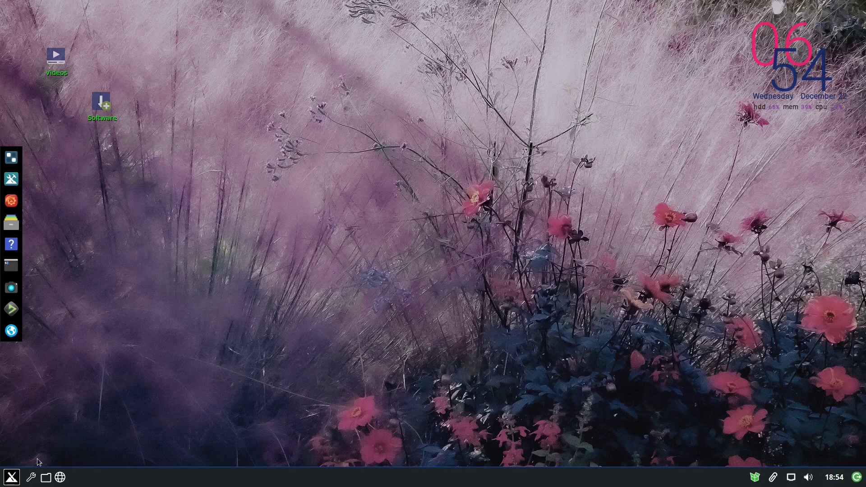
pyautogui.click(46, 477)
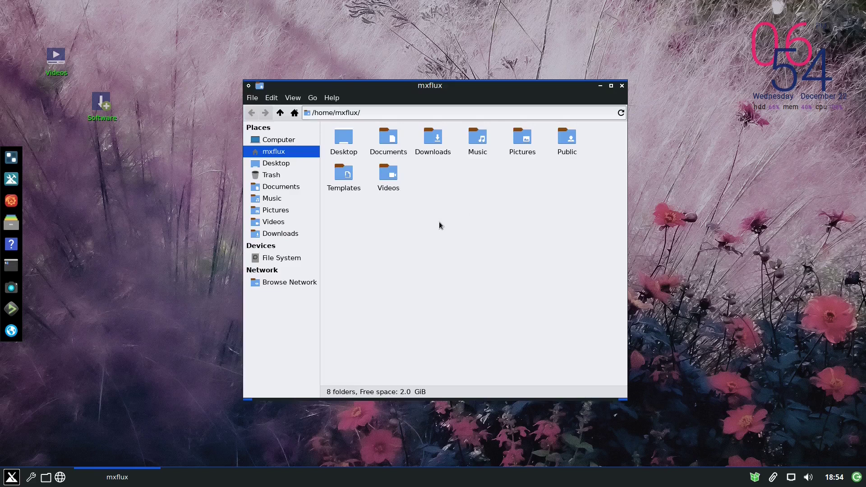
pyautogui.hotkey('ctrl', 'h')
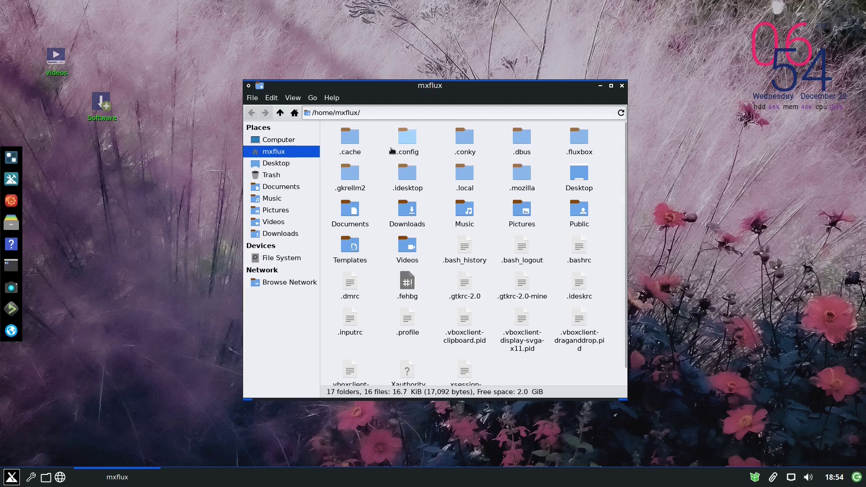
pyautogui.click(580, 147)
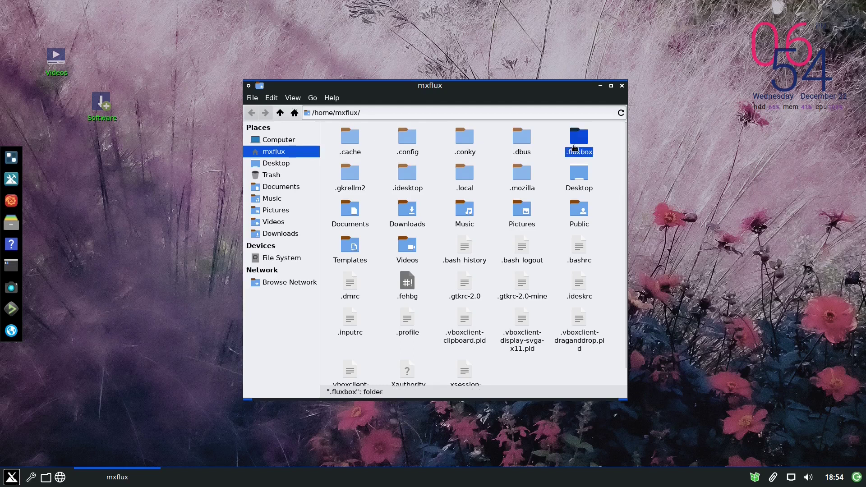
pyautogui.doubleClick(576, 146)
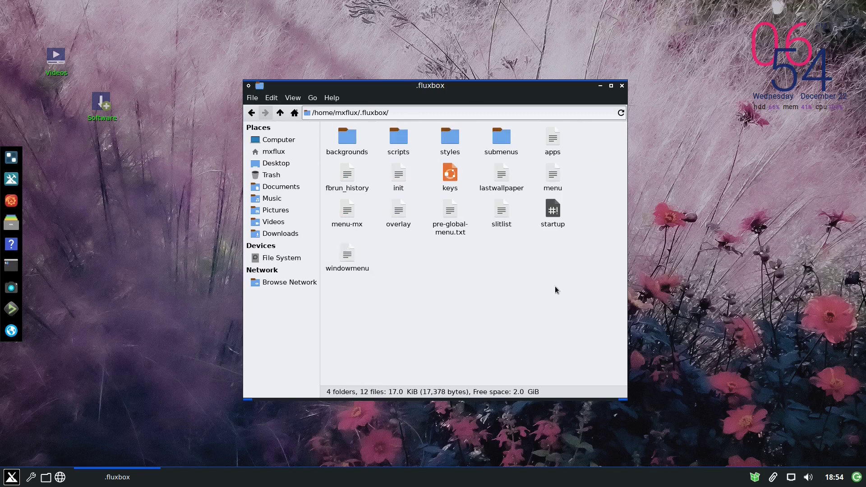
pyautogui.click(451, 179)
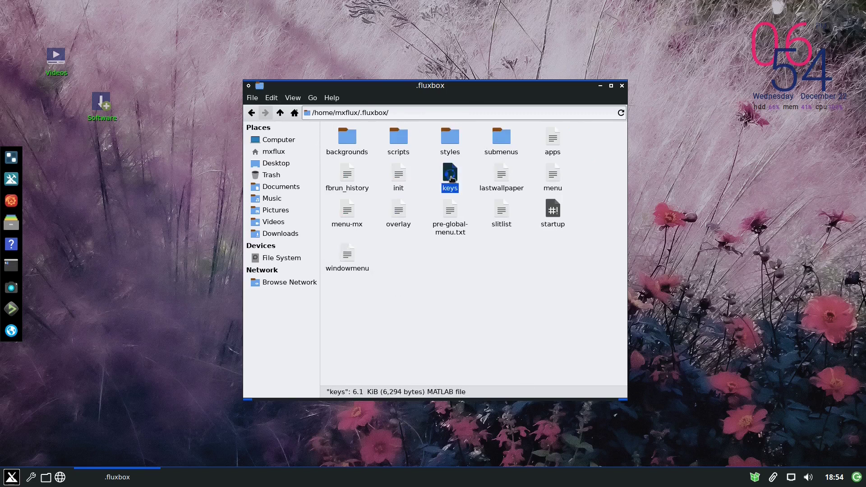
pyautogui.doubleClick(451, 179)
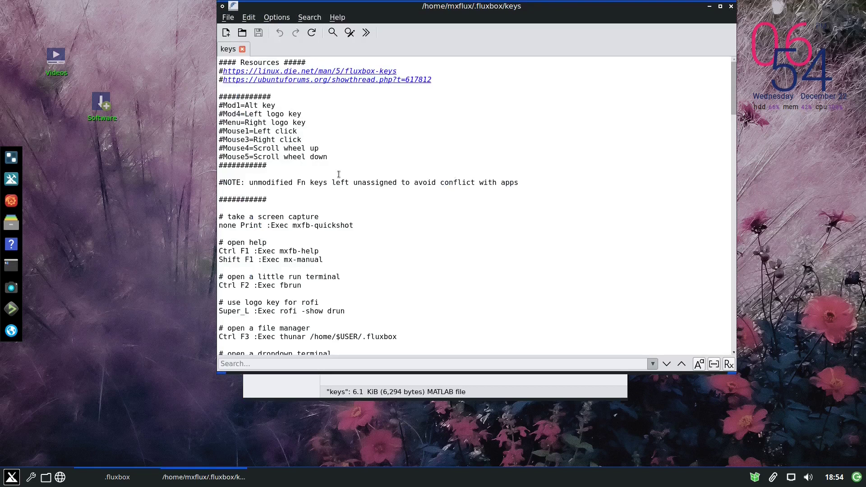
pyautogui.scroll(-14, 338, 175)
pyautogui.scroll(-17, 338, 174)
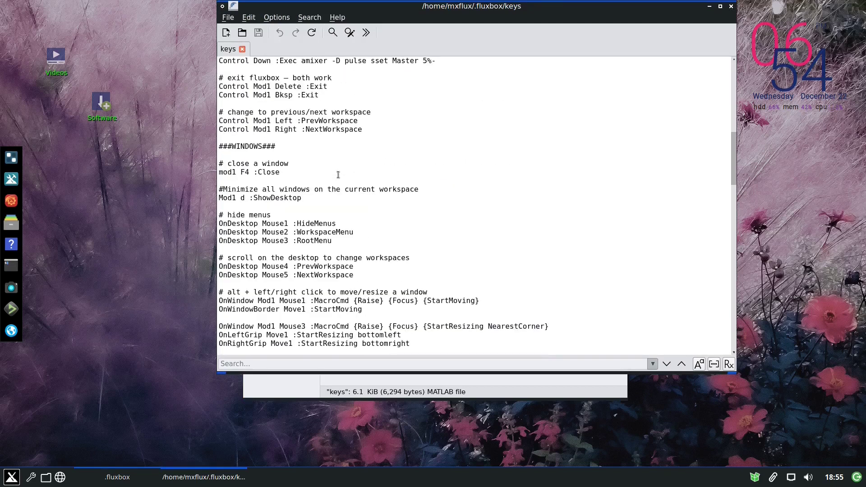
pyautogui.scroll(-20, 339, 175)
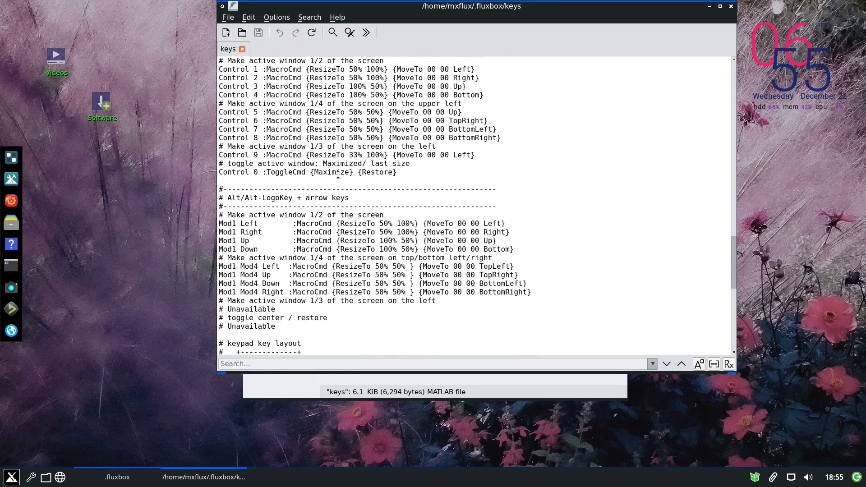
pyautogui.scroll(20, 338, 175)
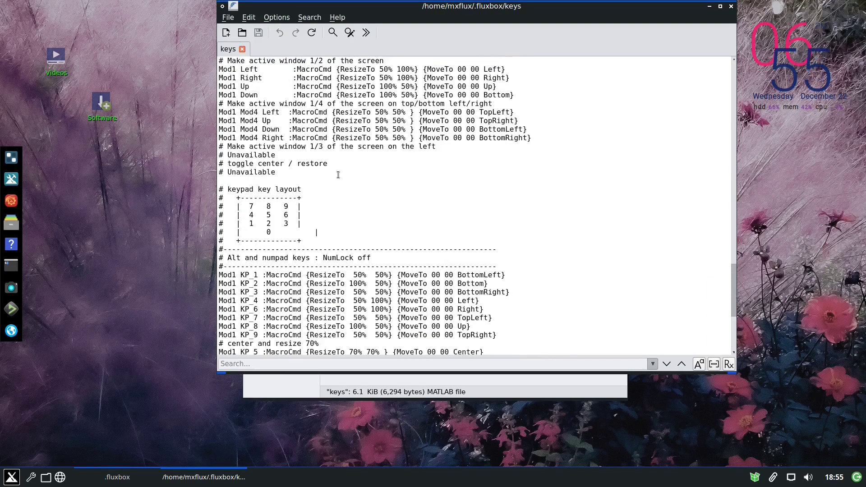
pyautogui.scroll(15, 338, 174)
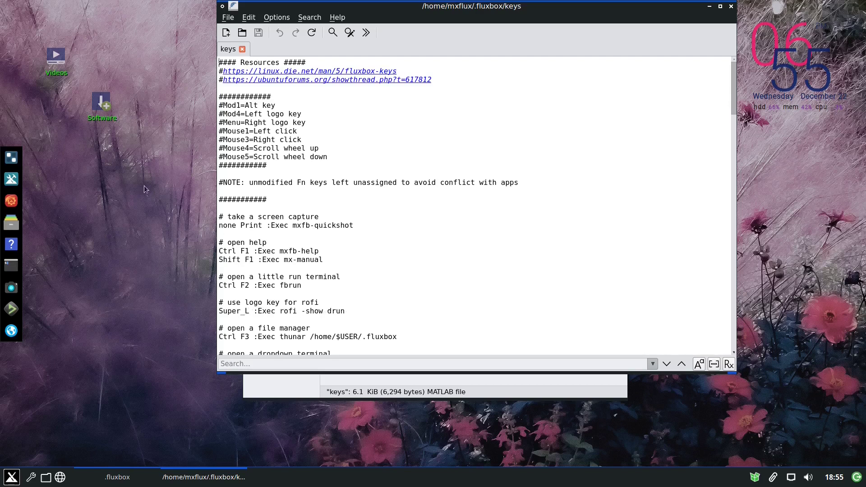
pyautogui.click(11, 158)
pyautogui.scroll(-2, 360, 300)
pyautogui.scroll(-2, 360, 300)
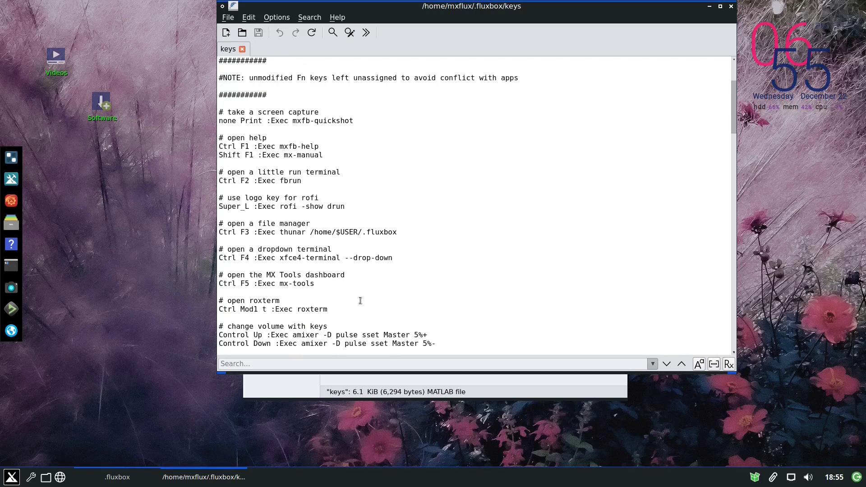
pyautogui.scroll(-1, 298, 177)
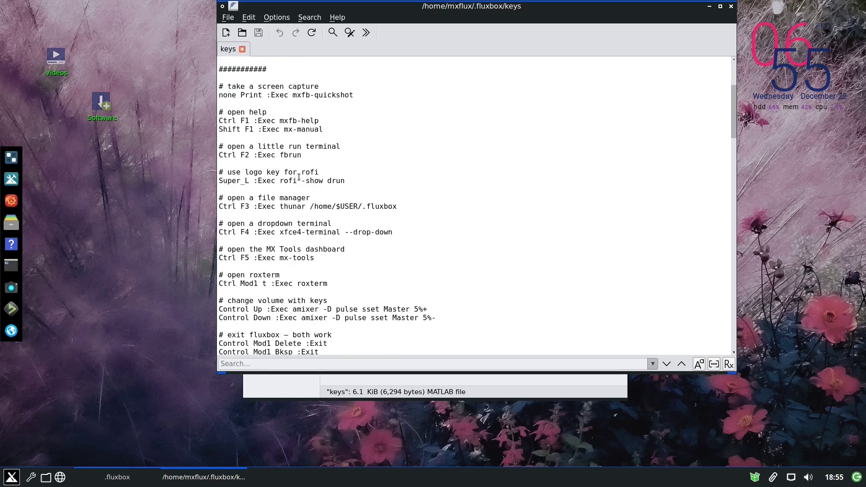
pyautogui.scroll(5, 309, 223)
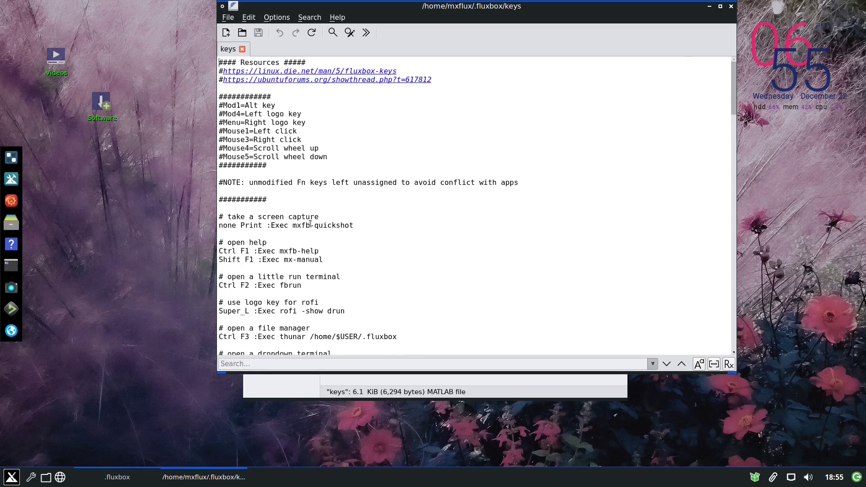
pyautogui.click(731, 6)
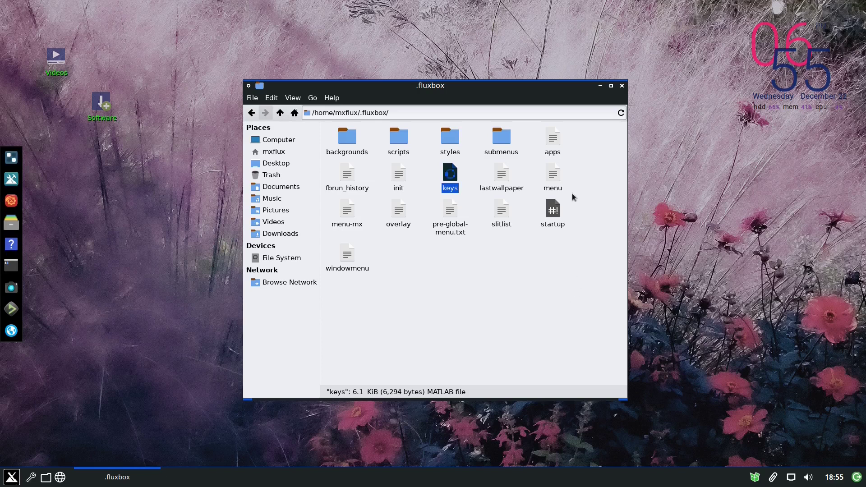
# Close the .fluxbox folder window and dismiss Firefox's data-sharing notice on the MX Linux Blog.
pyautogui.click(622, 86)
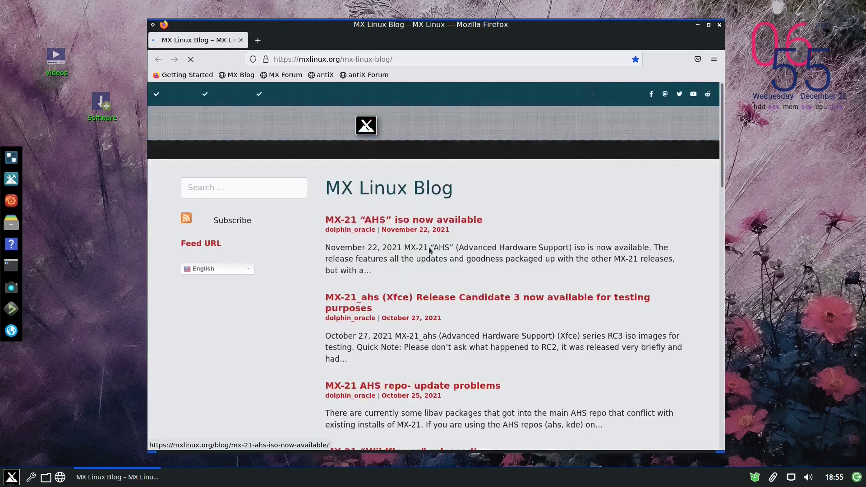
pyautogui.scroll(-15, 429, 248)
pyautogui.scroll(15, 429, 248)
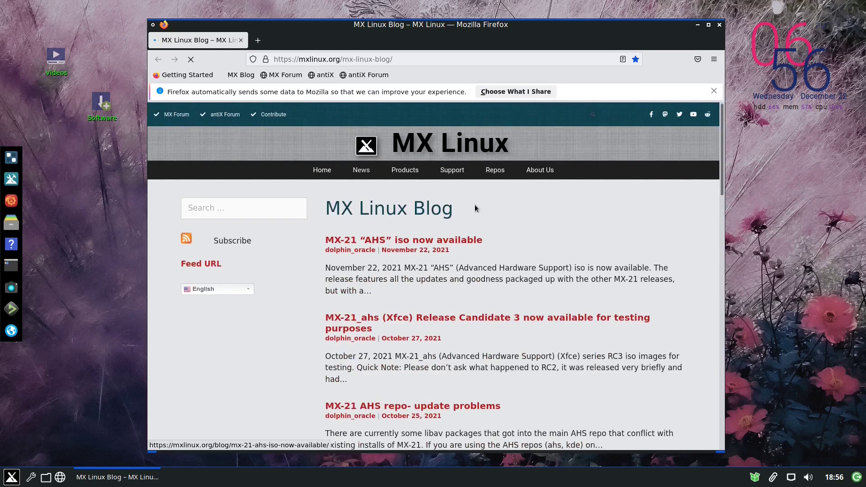
pyautogui.click(714, 91)
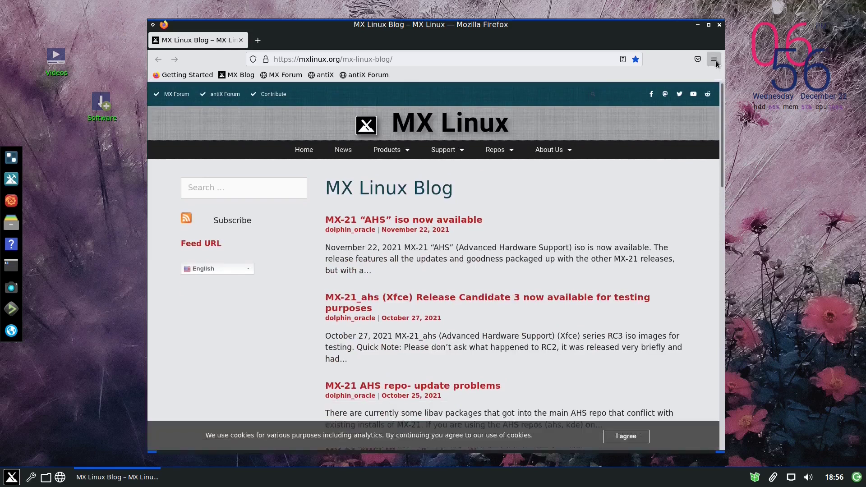
# Check the Firefox version (93.0, 64-bit) under Help > About Firefox, then close that window.
pyautogui.click(716, 60)
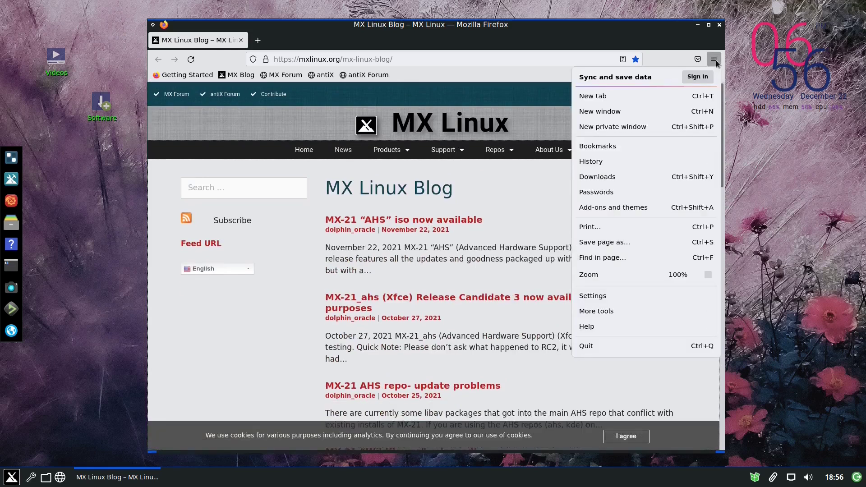
pyautogui.click(634, 326)
pyautogui.click(597, 178)
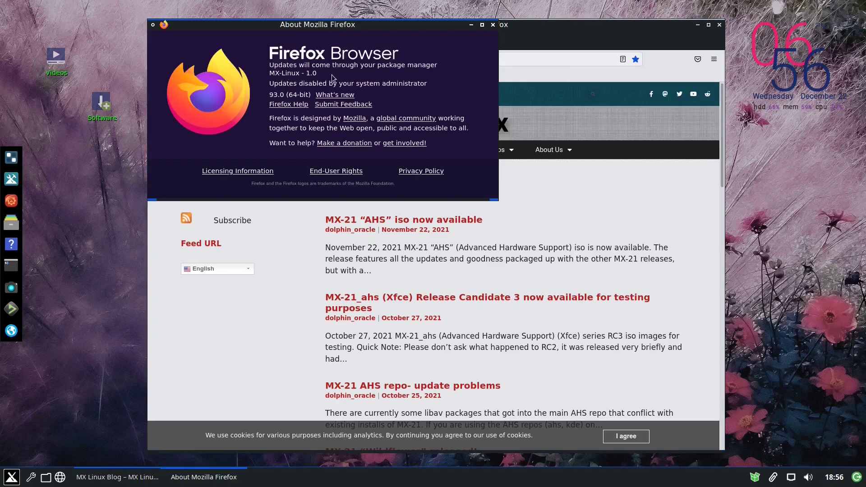
pyautogui.click(493, 26)
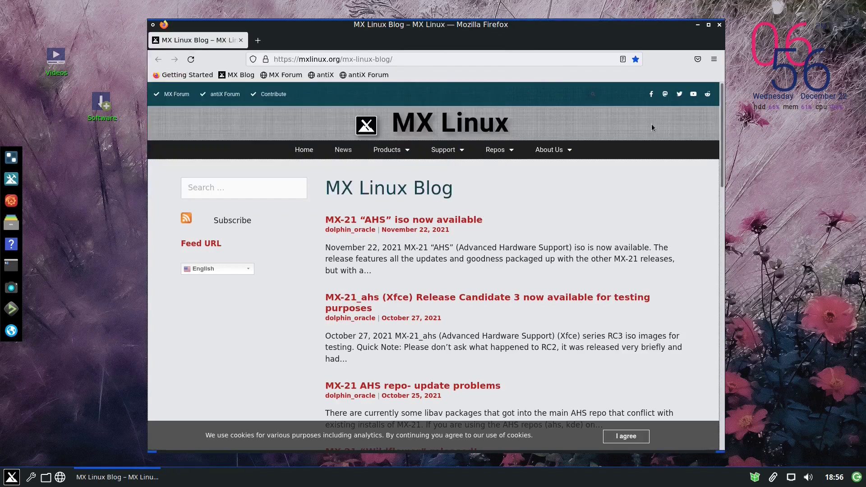
# Close Firefox and run free -m in a new terminal, highlighting the 438 MB used memory.
pyautogui.click(720, 25)
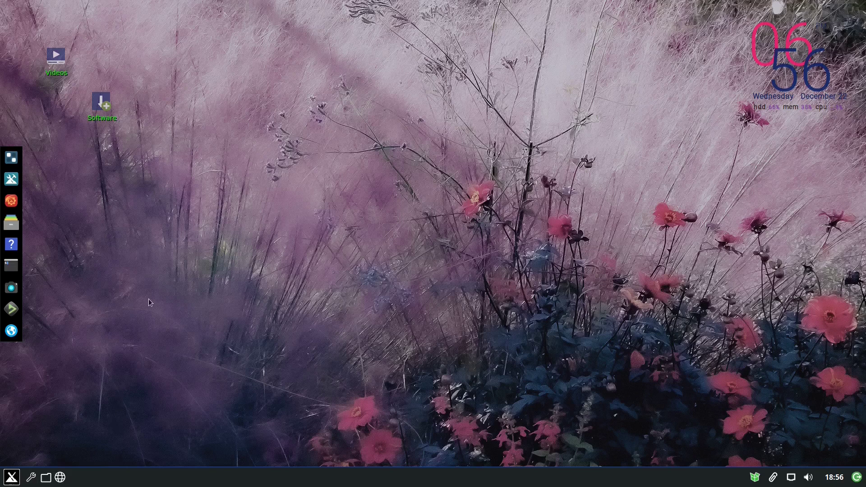
pyautogui.click(13, 266)
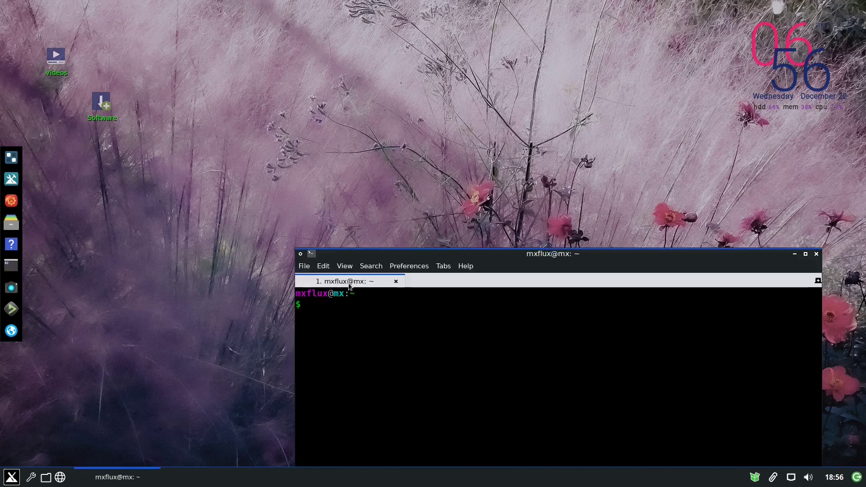
pyautogui.moveTo(460, 245); pyautogui.dragTo(383, 93)
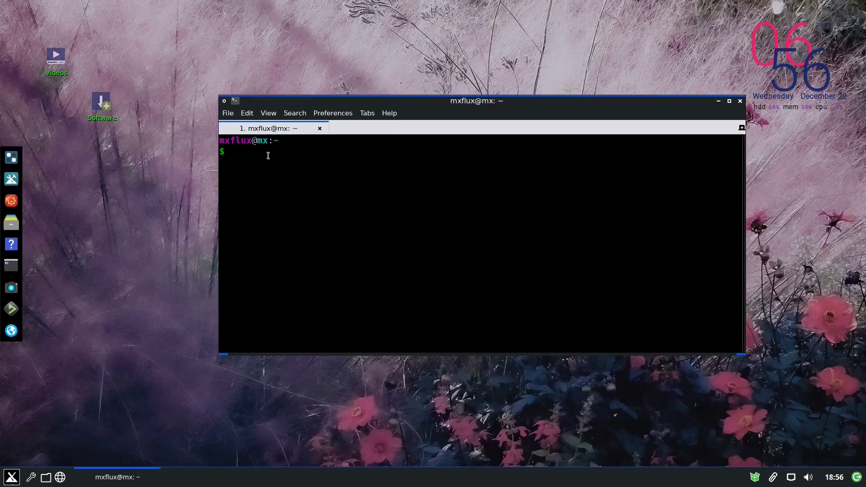
pyautogui.write('free ')
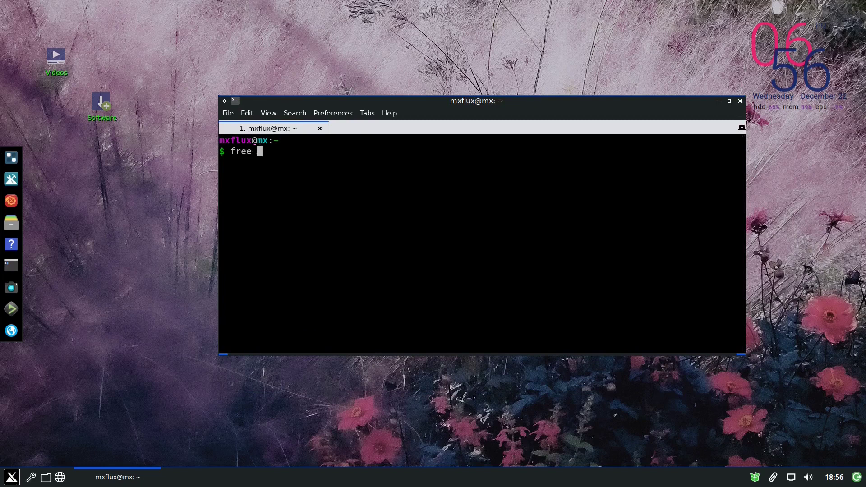
pyautogui.write('-m')
pyautogui.press('Return')
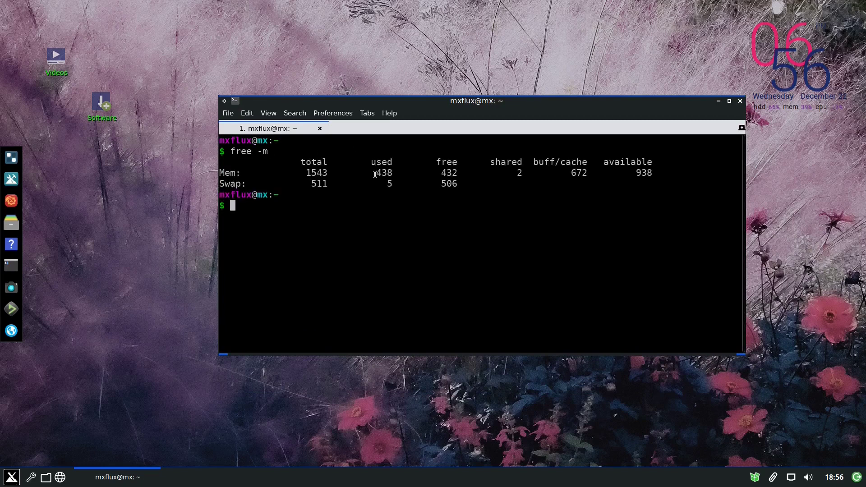
pyautogui.moveTo(375, 172); pyautogui.dragTo(391, 171)
pyautogui.click(233, 206)
# Run uname -a and highlight the kernel version 5.10.0-9-amd64.
pyautogui.write('uname -a')
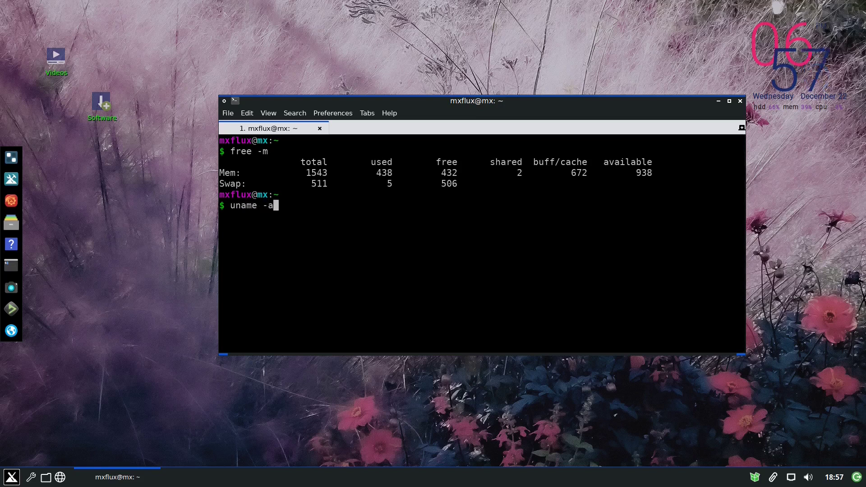
pyautogui.press('Return')
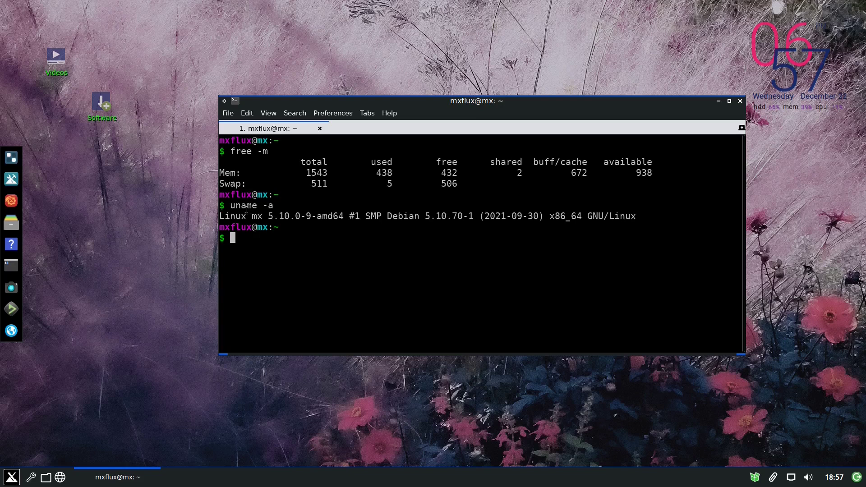
pyautogui.moveTo(268, 216); pyautogui.dragTo(290, 216)
pyautogui.click(280, 216)
# Run df, highlight 5088992 used on /dev/sda1 (71%), and close the terminal.
pyautogui.write('df')
pyautogui.press('Return')
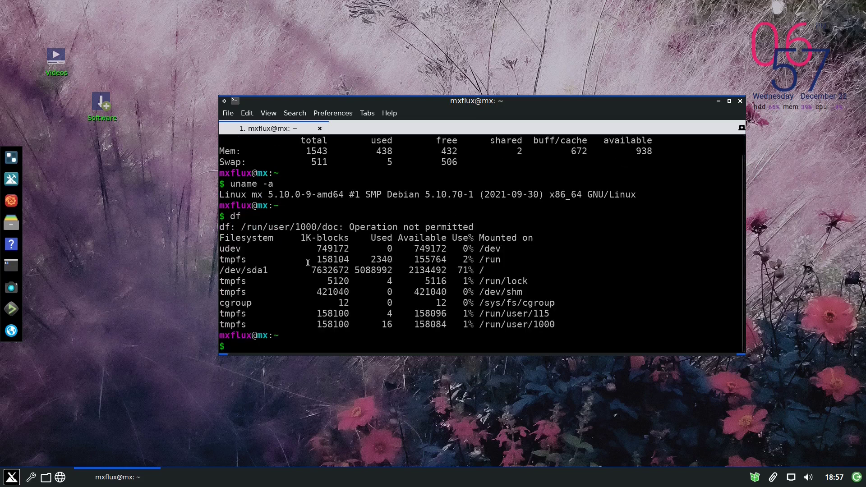
pyautogui.moveTo(354, 268); pyautogui.dragTo(392, 270)
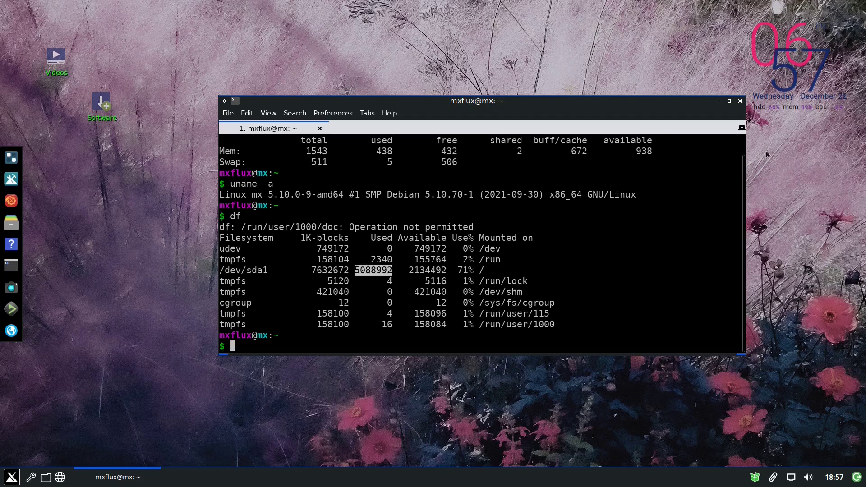
pyautogui.click(740, 101)
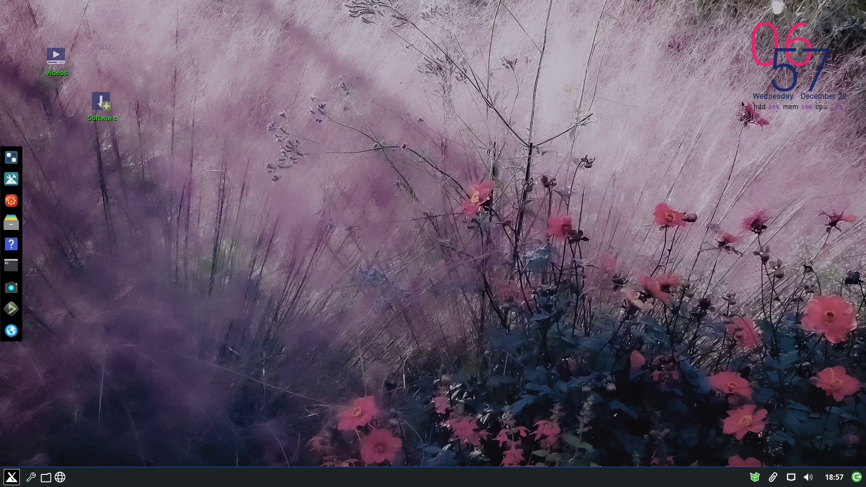
# Find Nitrogen by typing 'wall' in the launcher, apply the dark glowing lightbulb wallpaper, and close Nitrogen.
pyautogui.click(11, 158)
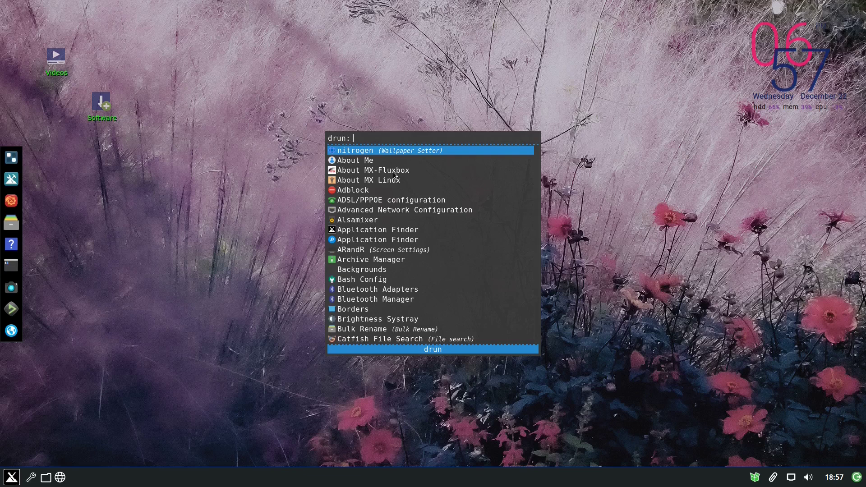
pyautogui.write('w')
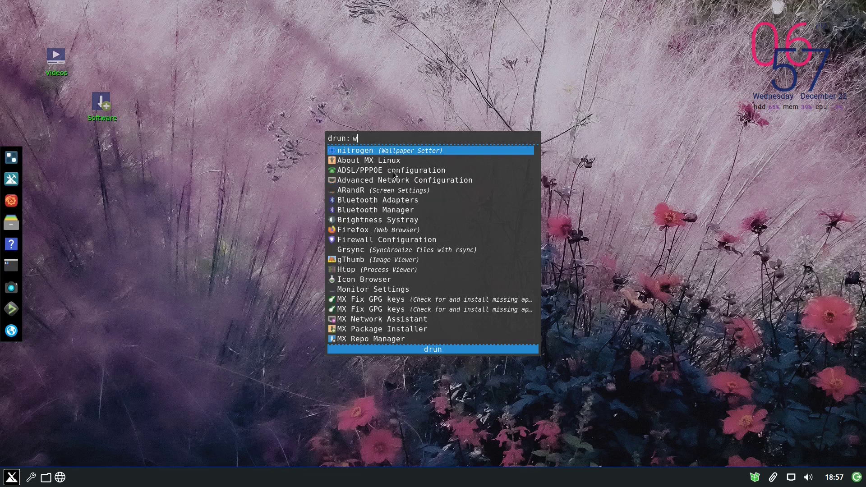
pyautogui.write('all')
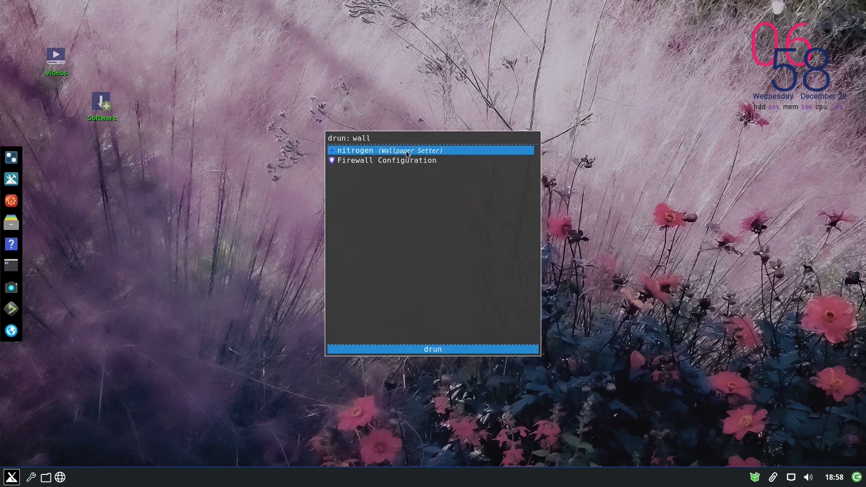
pyautogui.click(406, 154)
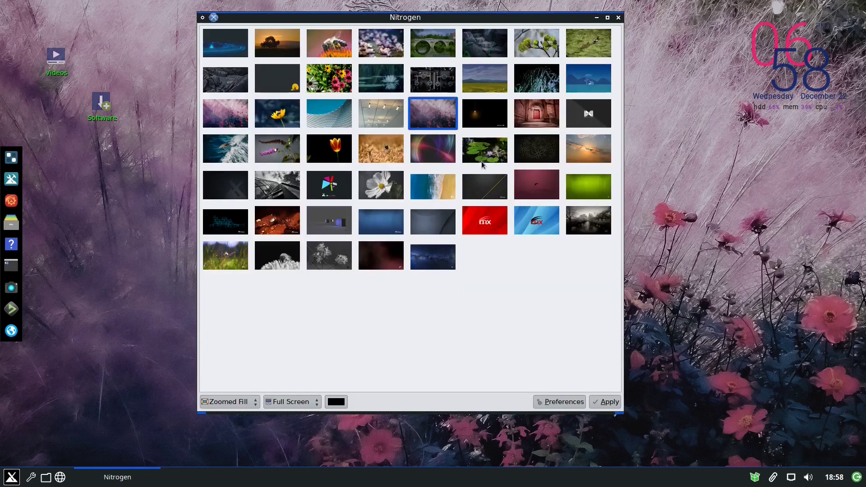
pyautogui.click(483, 119)
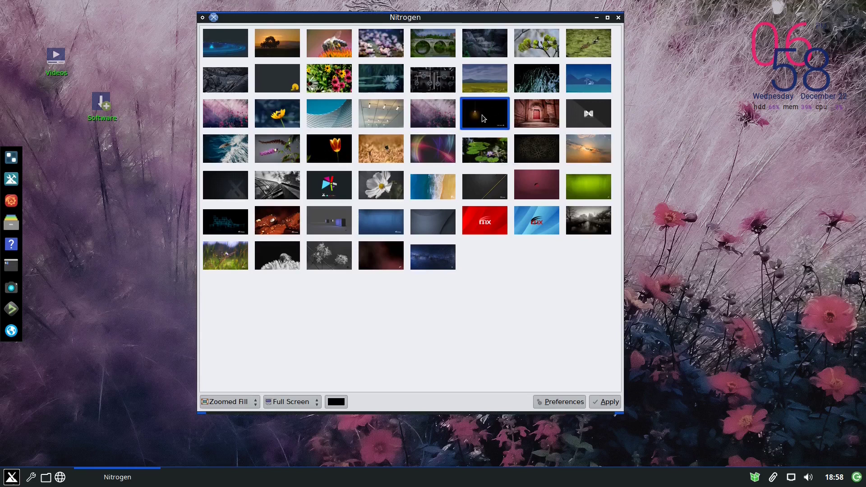
pyautogui.click(611, 403)
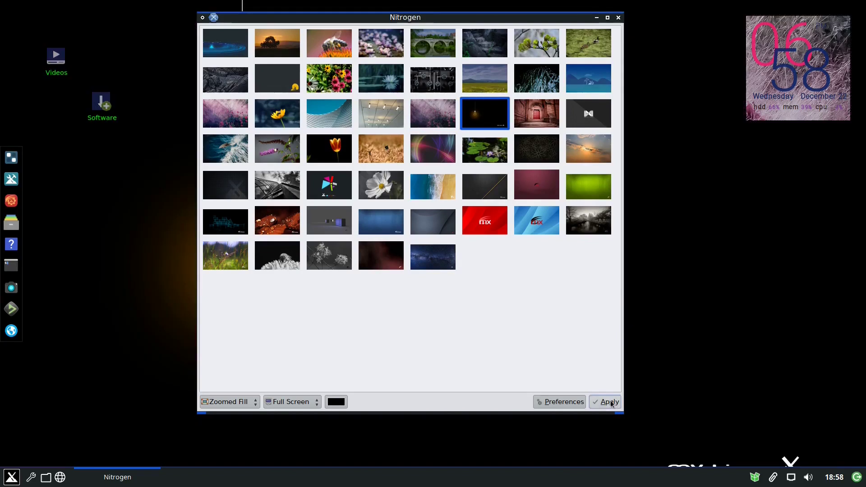
pyautogui.click(618, 18)
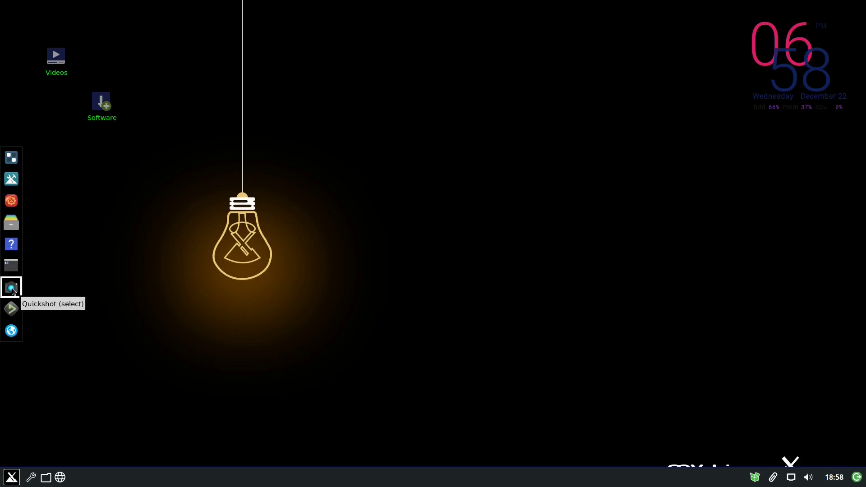
pyautogui.click(11, 246)
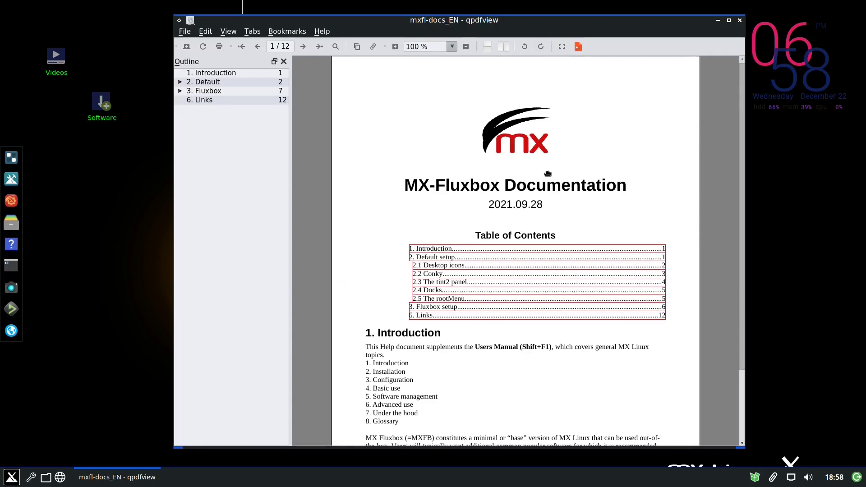
pyautogui.scroll(-5, 547, 174)
pyautogui.scroll(-15, 547, 174)
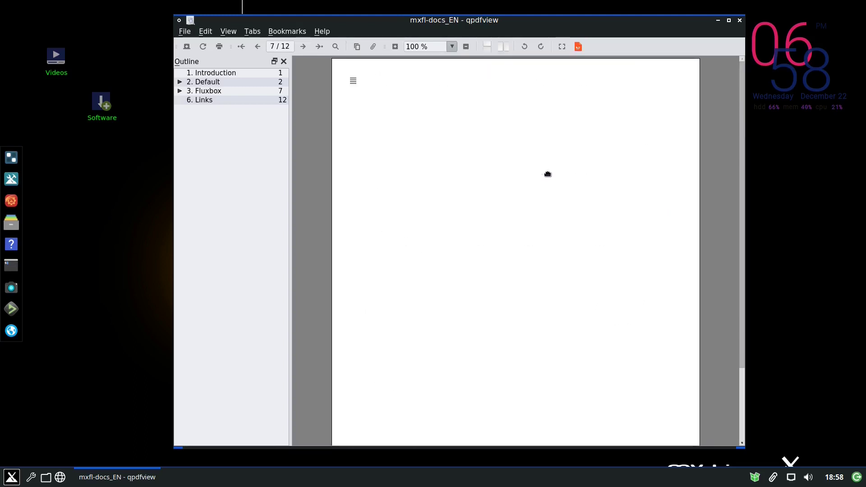
pyautogui.scroll(-15, 547, 174)
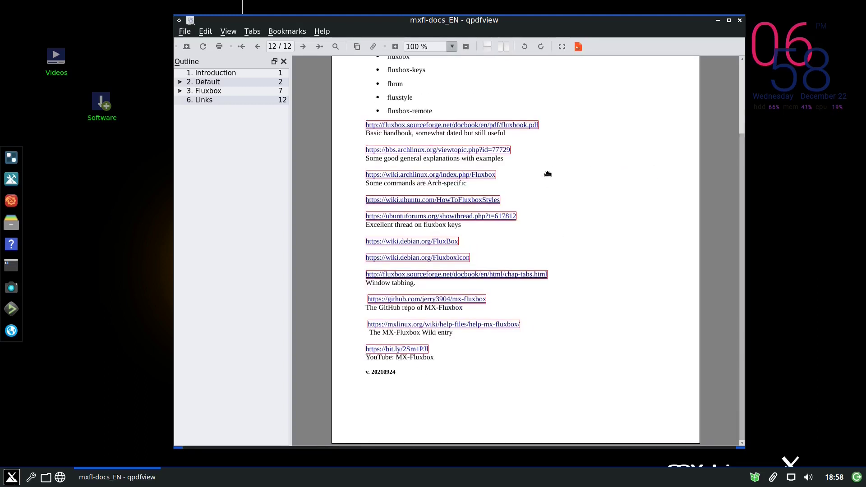
pyautogui.scroll(5, 548, 174)
pyautogui.scroll(5, 548, 173)
pyautogui.scroll(-10, 547, 174)
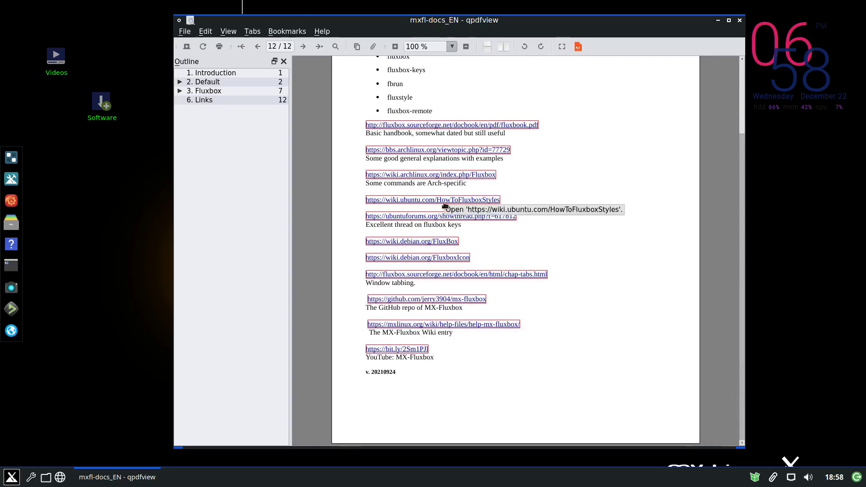
pyautogui.scroll(10, 586, 257)
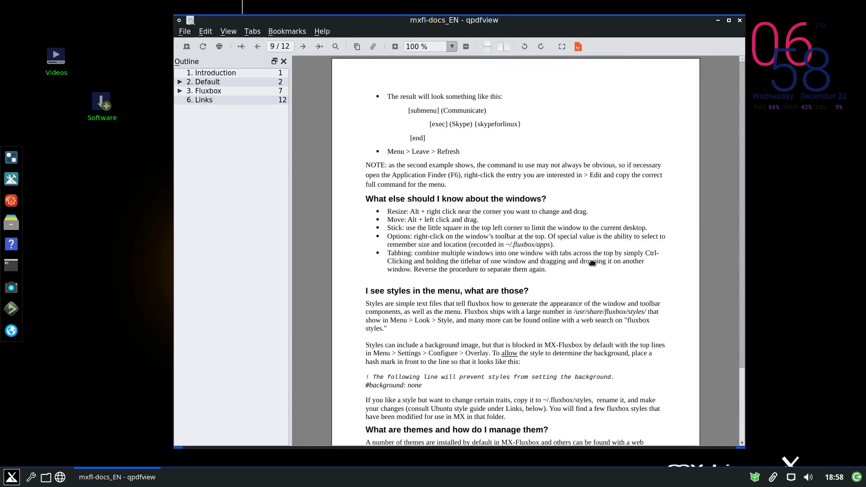
pyautogui.scroll(10, 592, 263)
pyautogui.scroll(-5, 592, 263)
pyautogui.scroll(5, 592, 263)
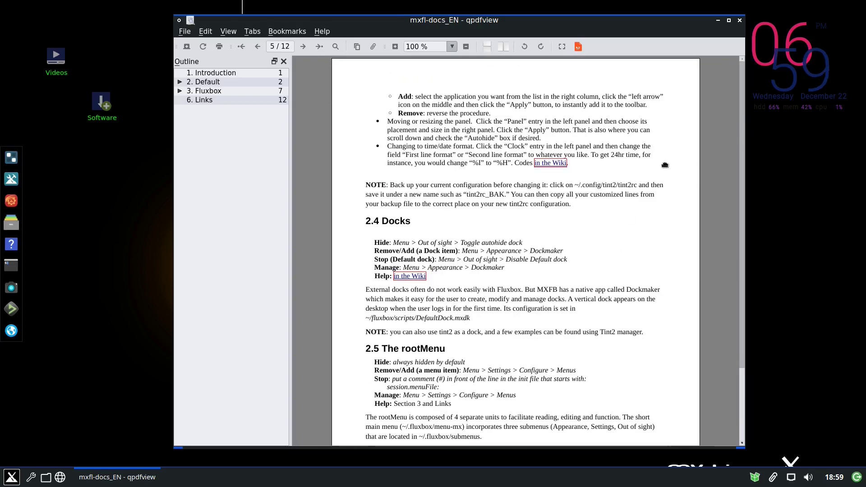
pyautogui.click(740, 21)
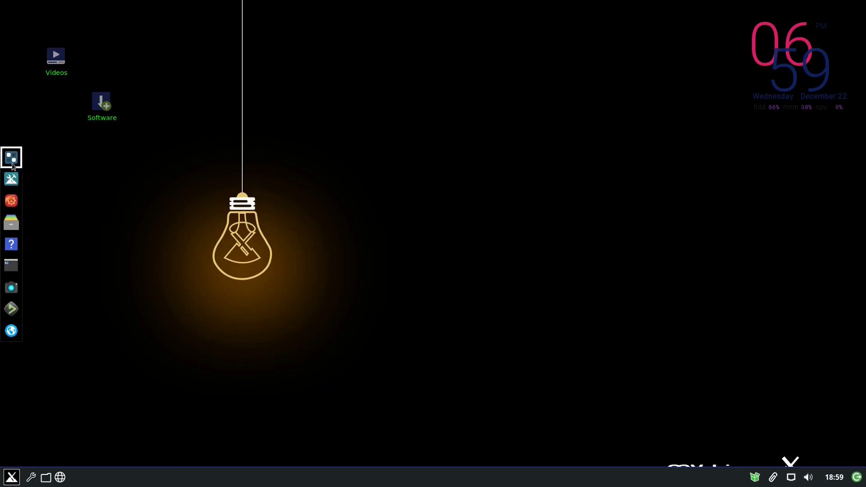
# Hide the desktop icons with Out of sight > Toggle iDesk from the Fluxbox desktop menu.
pyautogui.click(12, 178)
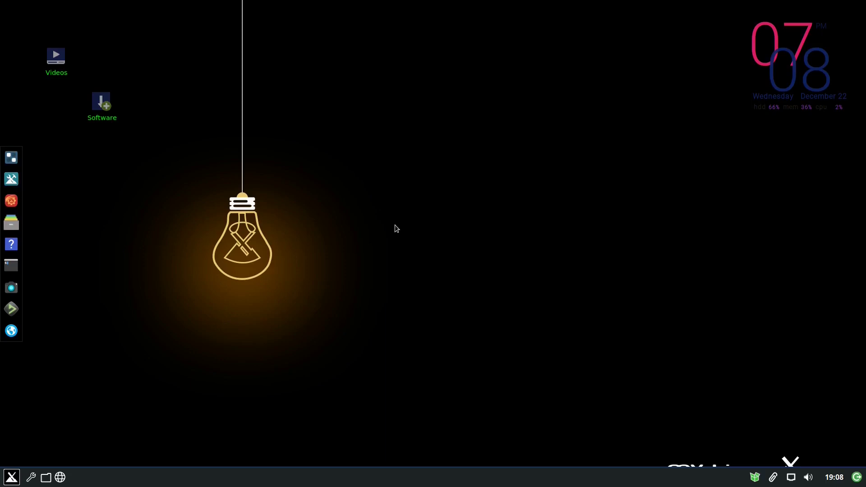
pyautogui.rightClick(427, 204)
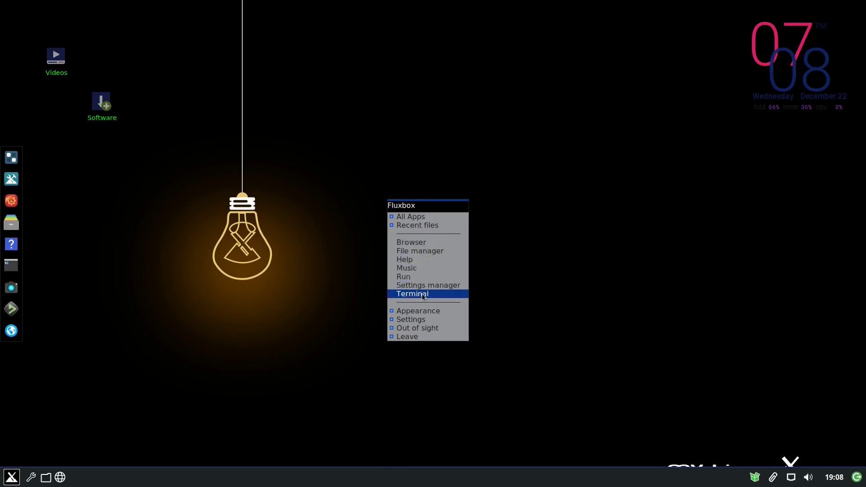
pyautogui.moveTo(424, 313)
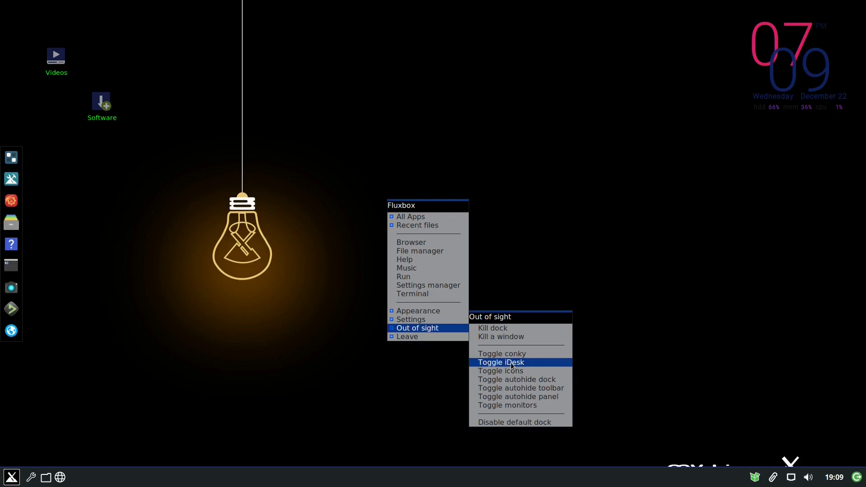
pyautogui.click(511, 362)
# Restore the Videos and Software icons with Toggle iDesk again, then reopen the desktop menu.
pyautogui.rightClick(357, 256)
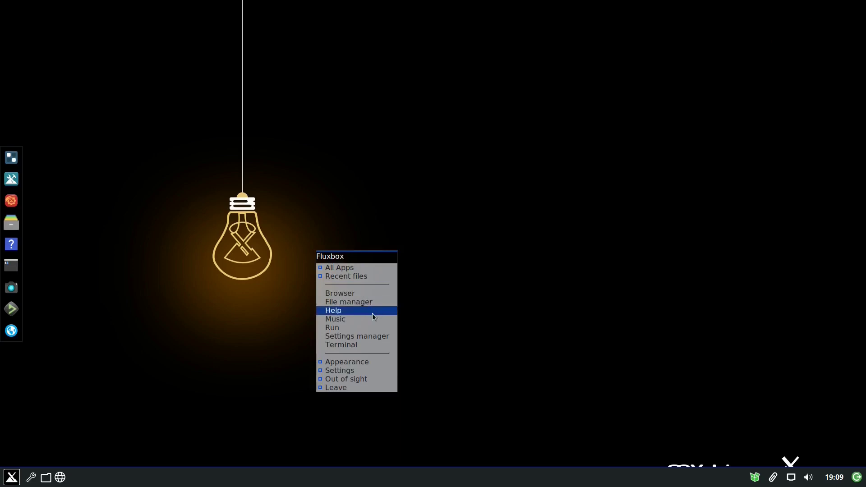
pyautogui.moveTo(372, 377)
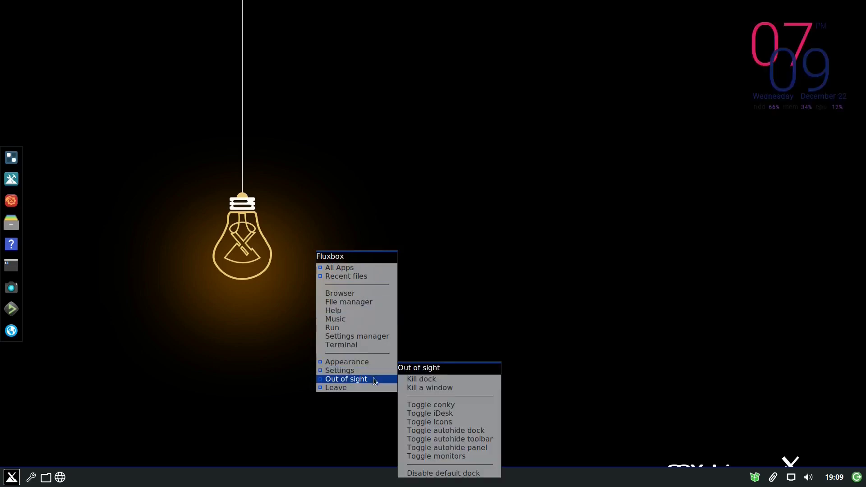
pyautogui.click(445, 412)
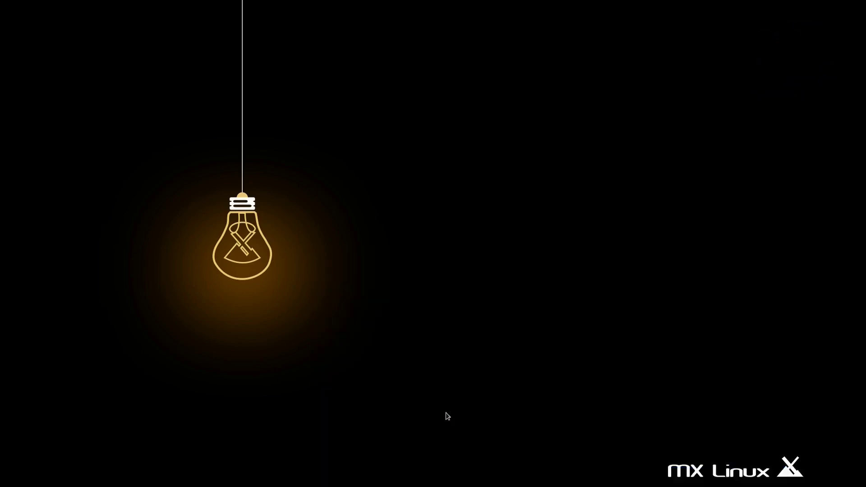
pyautogui.rightClick(400, 212)
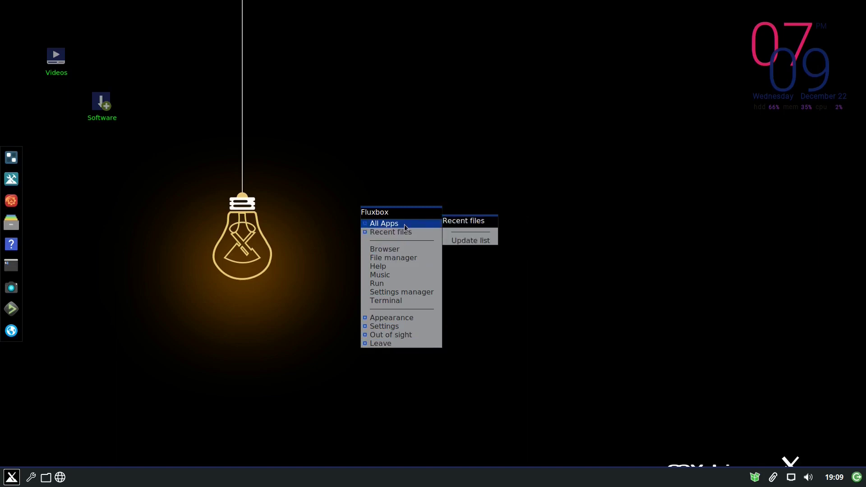
# Browse the All Apps submenus, then open and close the Application Finder.
pyautogui.moveTo(478, 223)
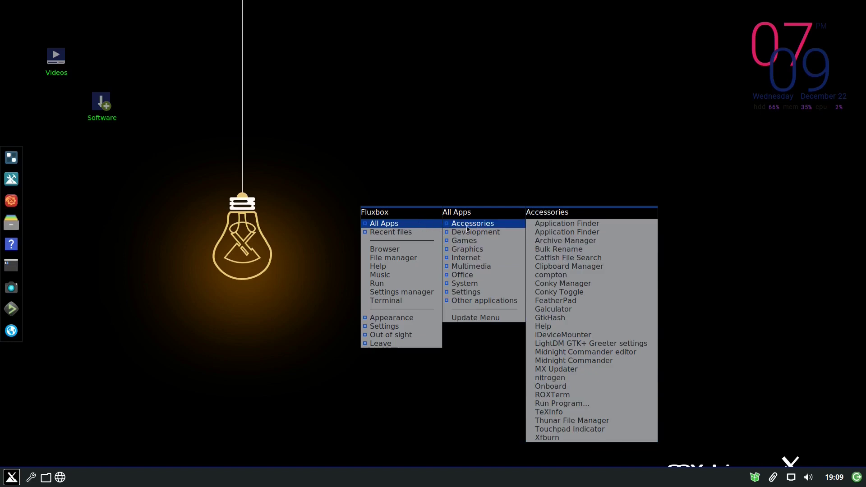
pyautogui.moveTo(478, 301)
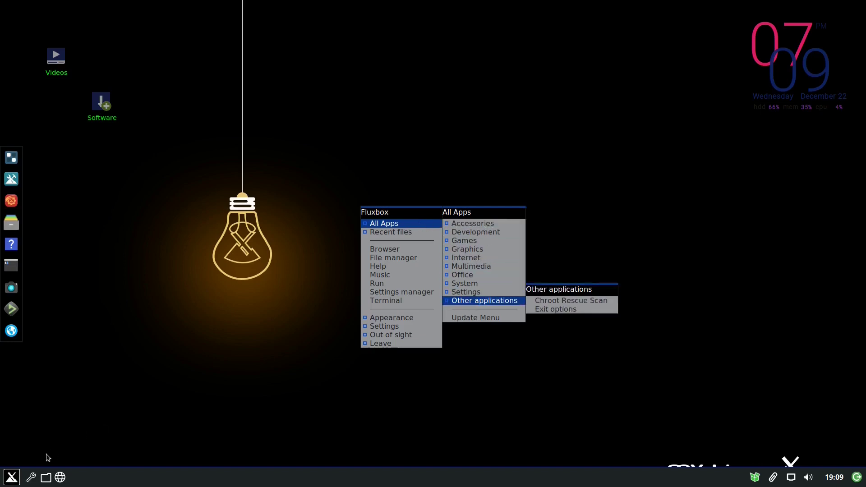
pyautogui.click(11, 476)
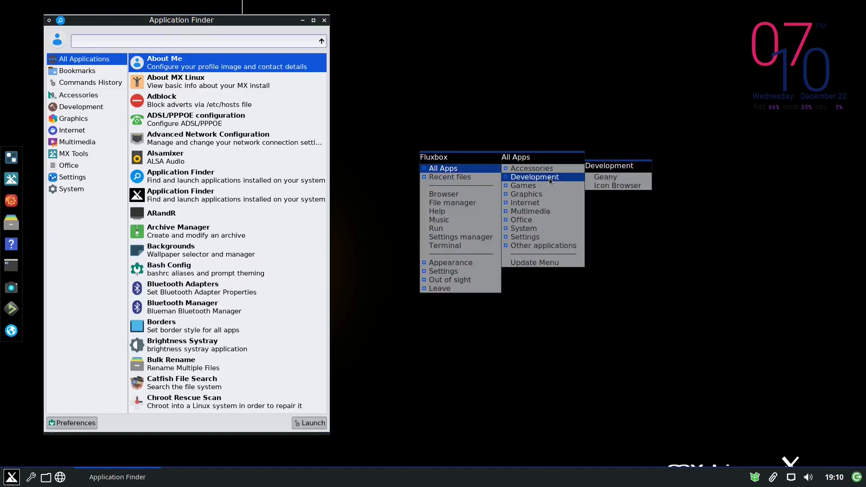
pyautogui.rightClick(460, 157)
pyautogui.moveTo(543, 179)
pyautogui.click(10, 479)
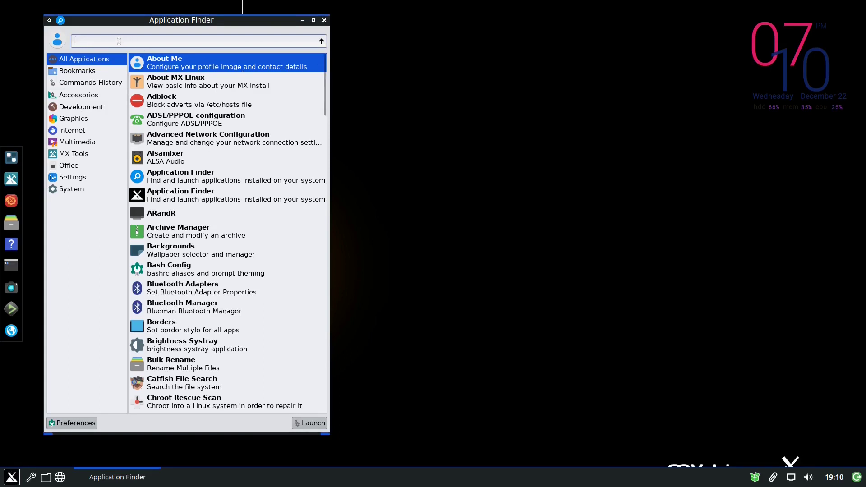
pyautogui.click(324, 20)
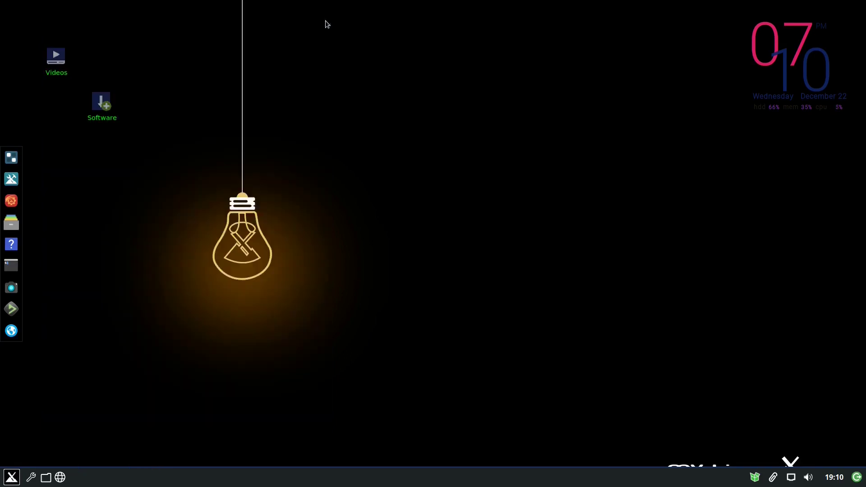
# Reopen the Fluxbox root menu and dismiss it, leaving the clean lightbulb desktop.
pyautogui.rightClick(389, 144)
pyautogui.moveTo(388, 159)
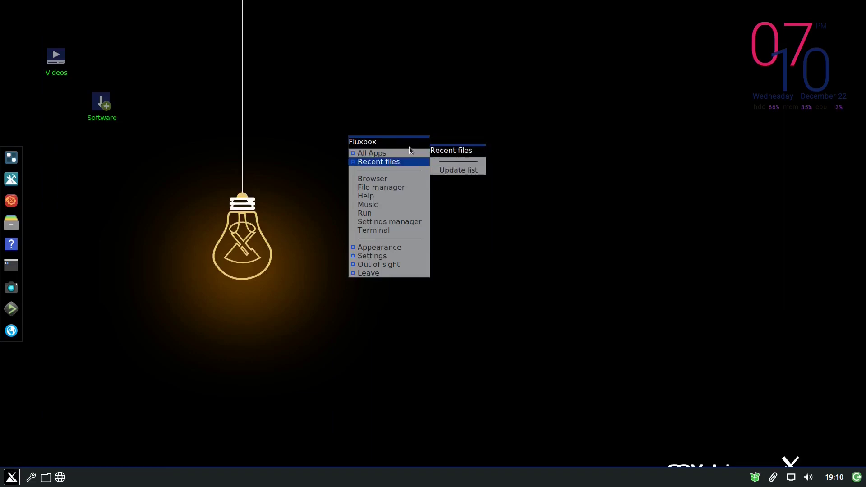
pyautogui.moveTo(451, 153)
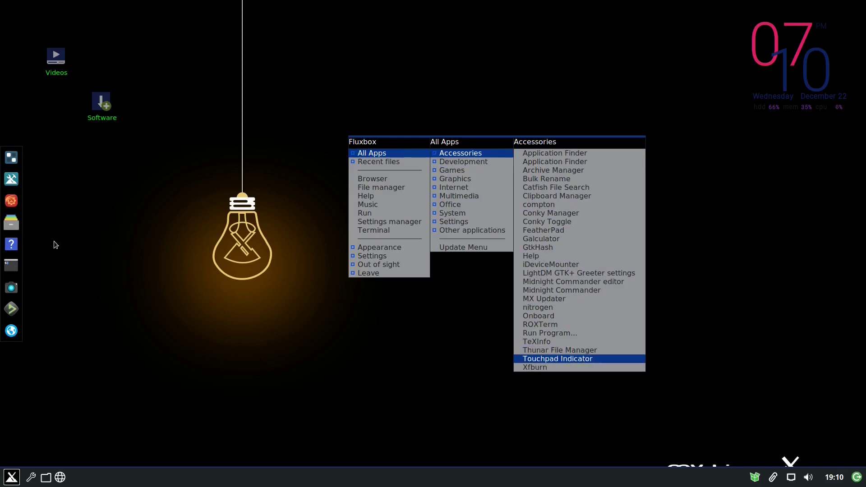
pyautogui.click(326, 381)
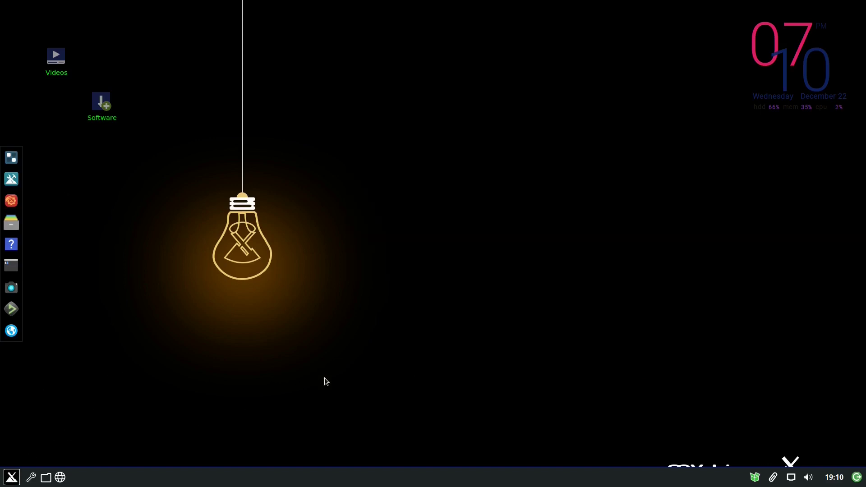